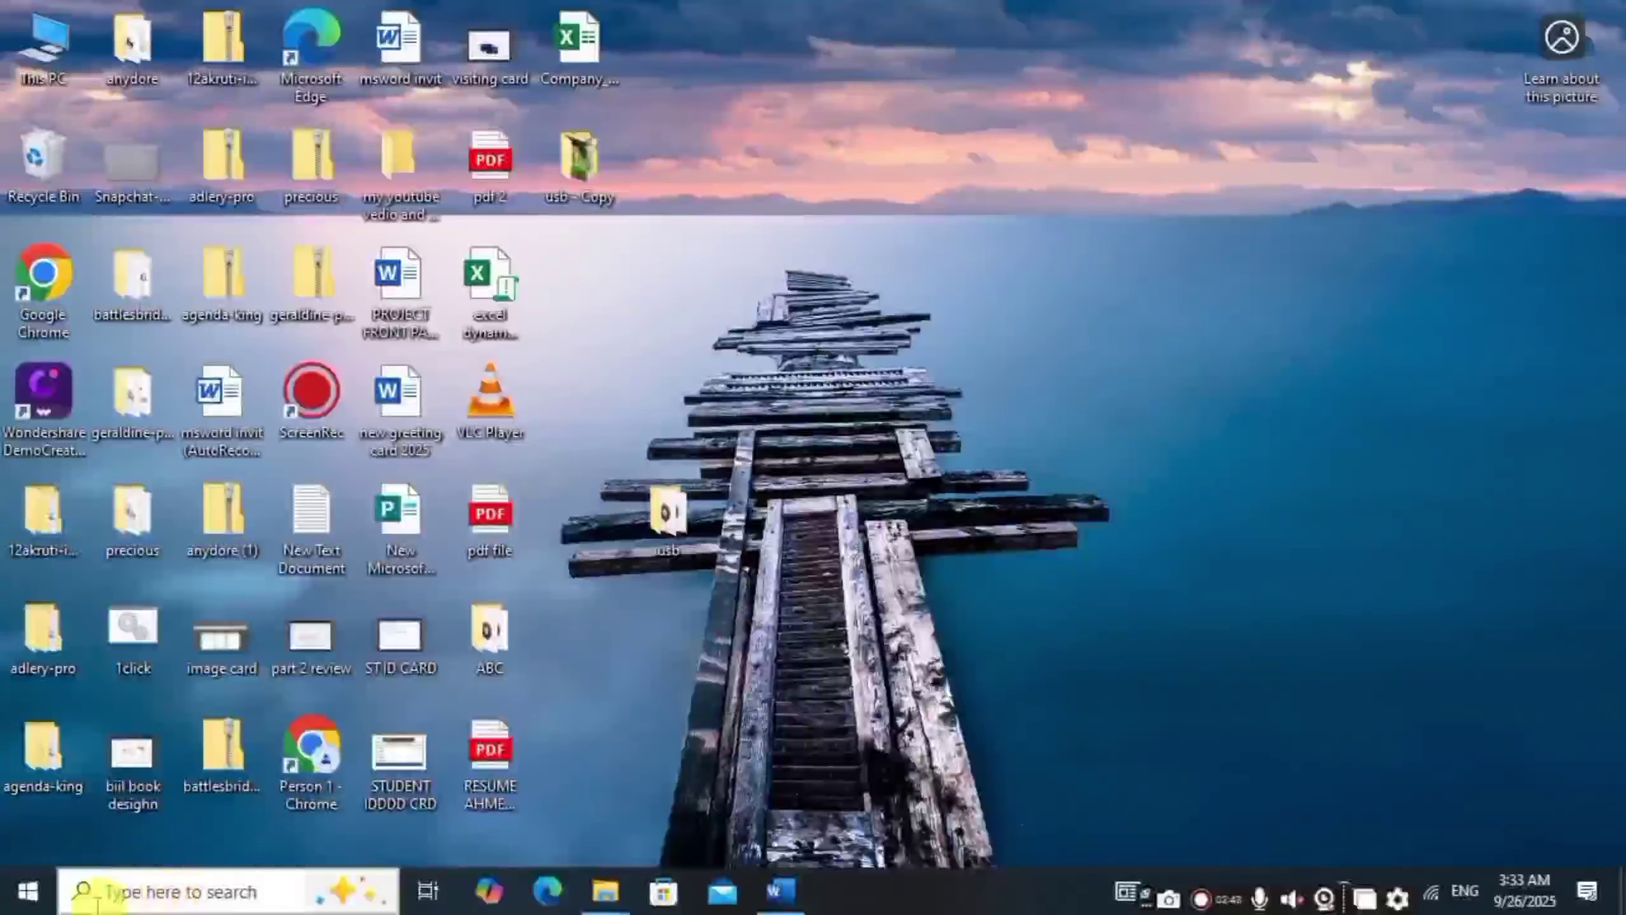
# Open Windows Settings, search for "lang" and open the option to add a language to this device
pyautogui.click(29, 890)
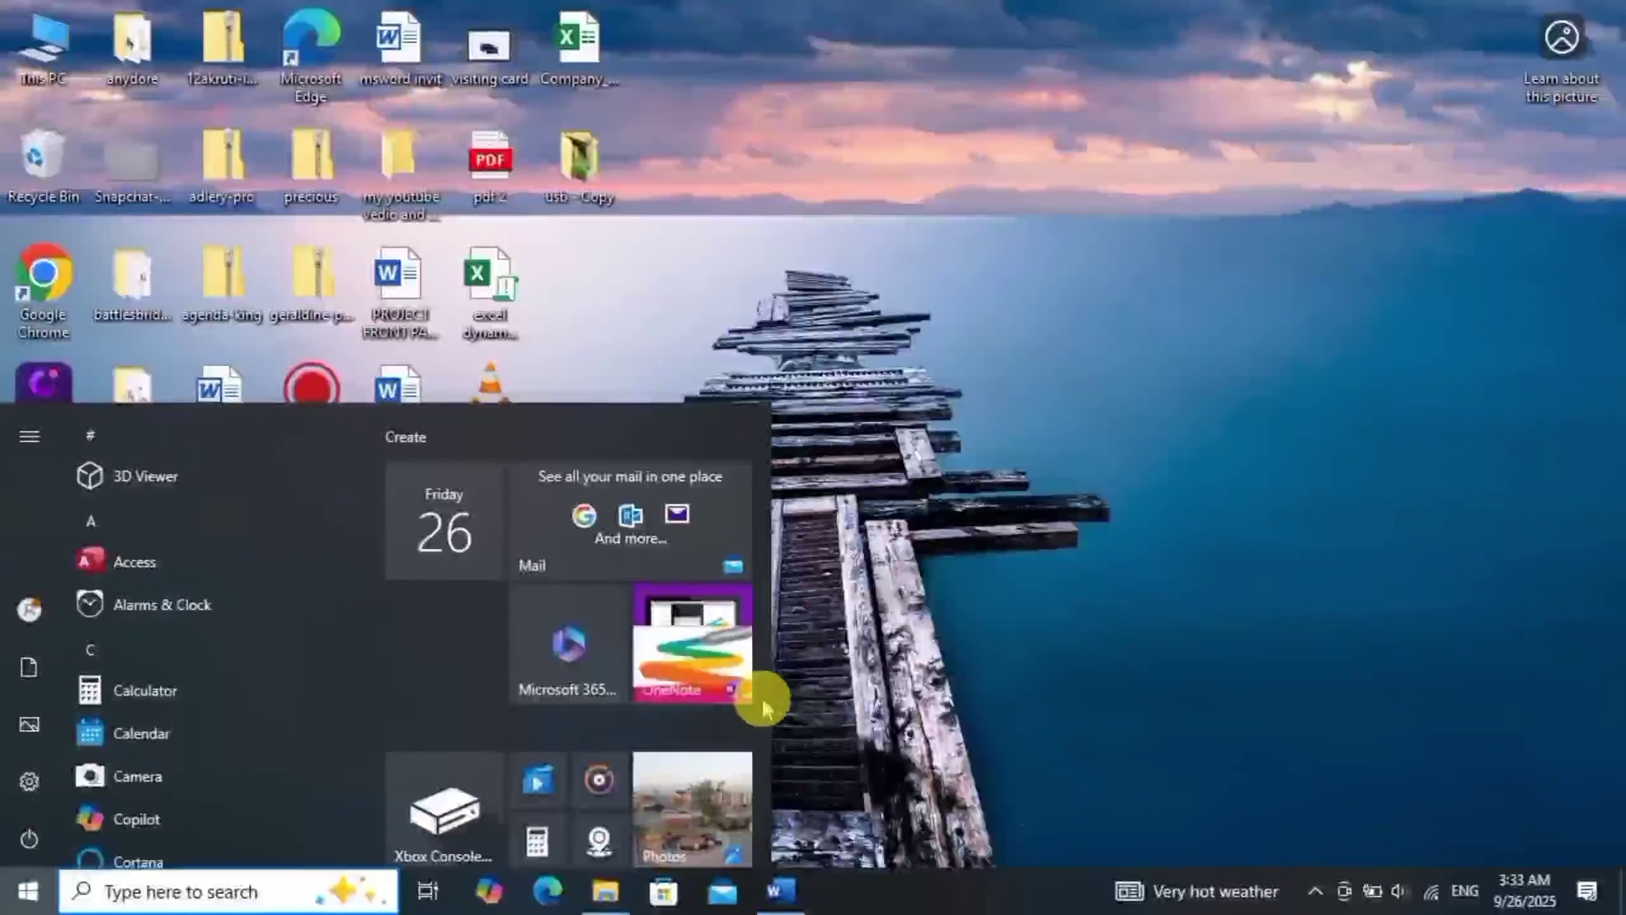
pyautogui.press('super+i')
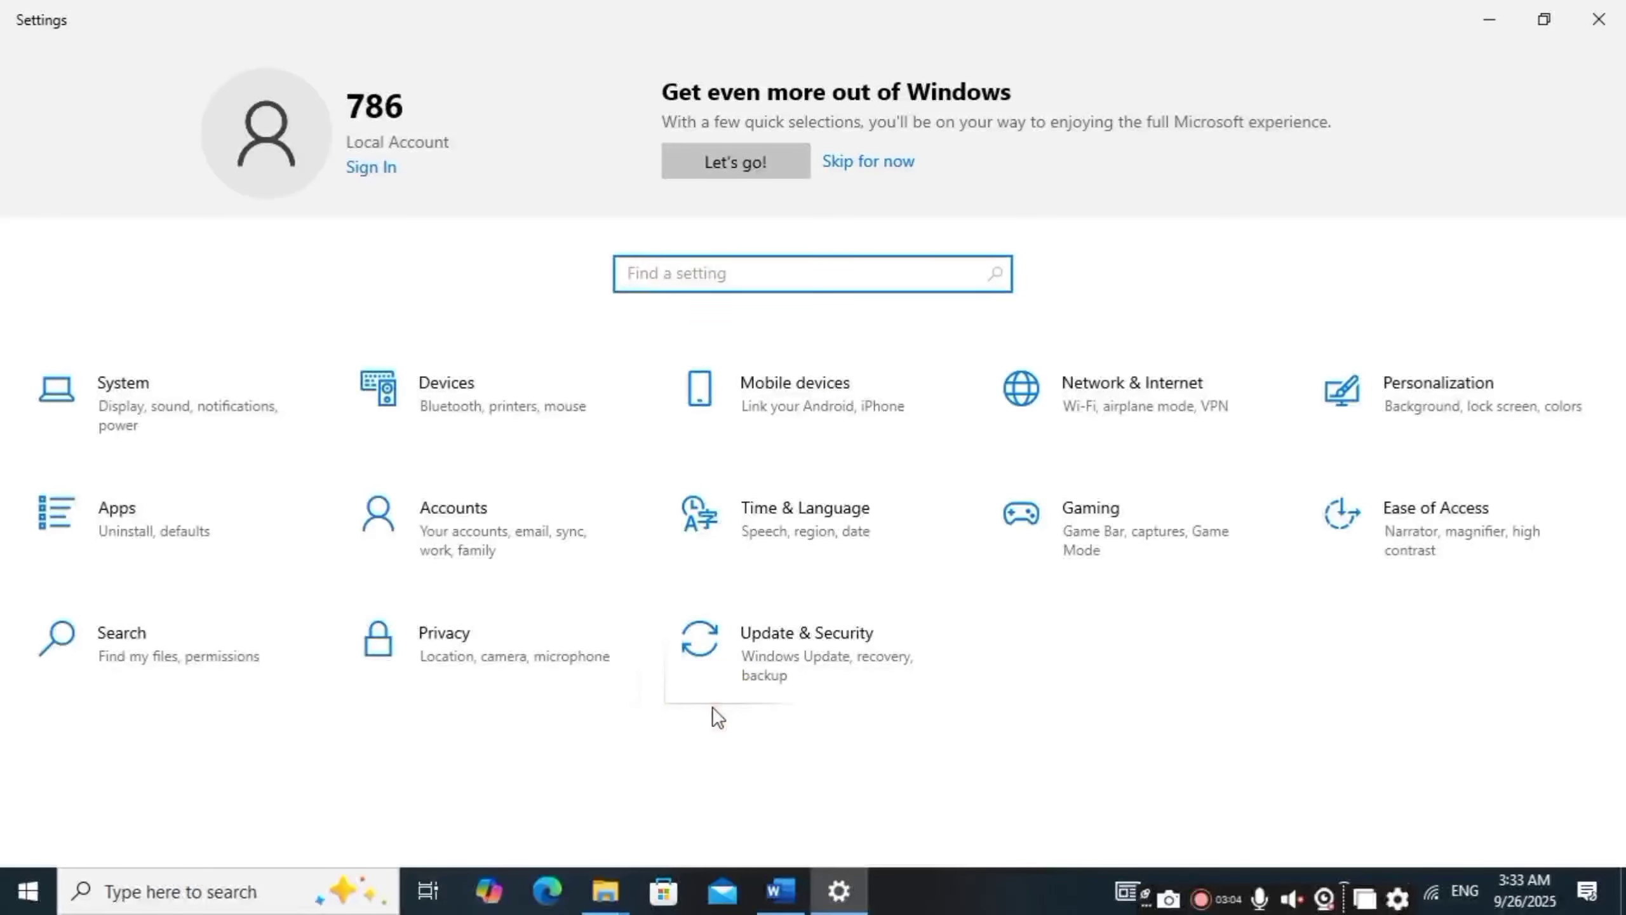
pyautogui.click(715, 282)
pyautogui.write('l')
pyautogui.write('ang')
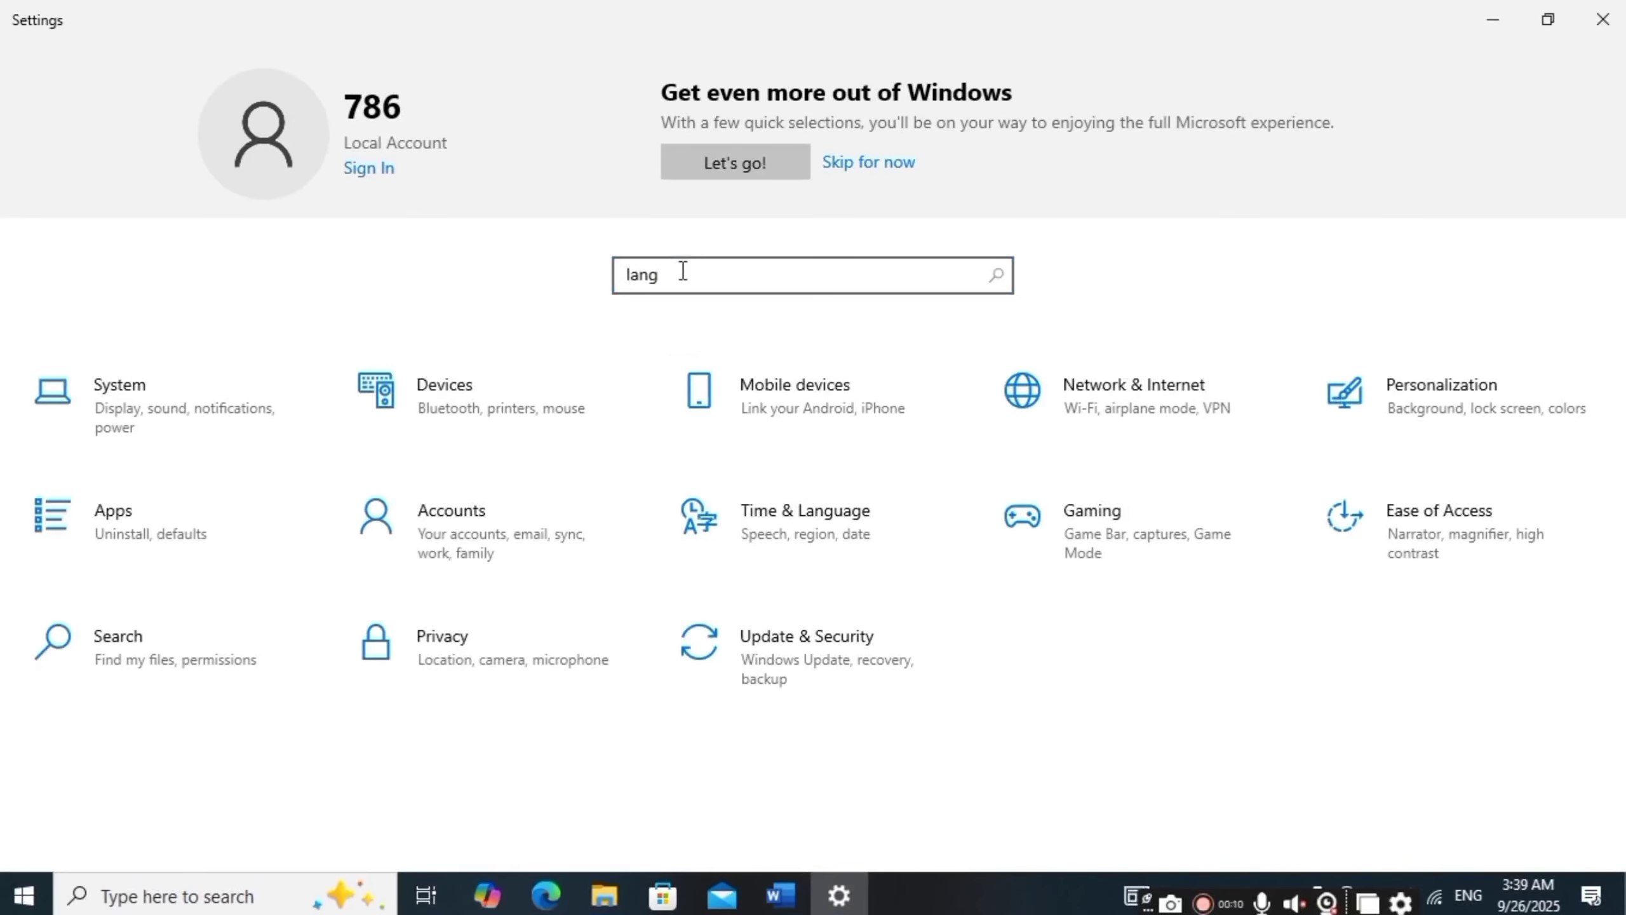
pyautogui.click(682, 274)
pyautogui.click(672, 273)
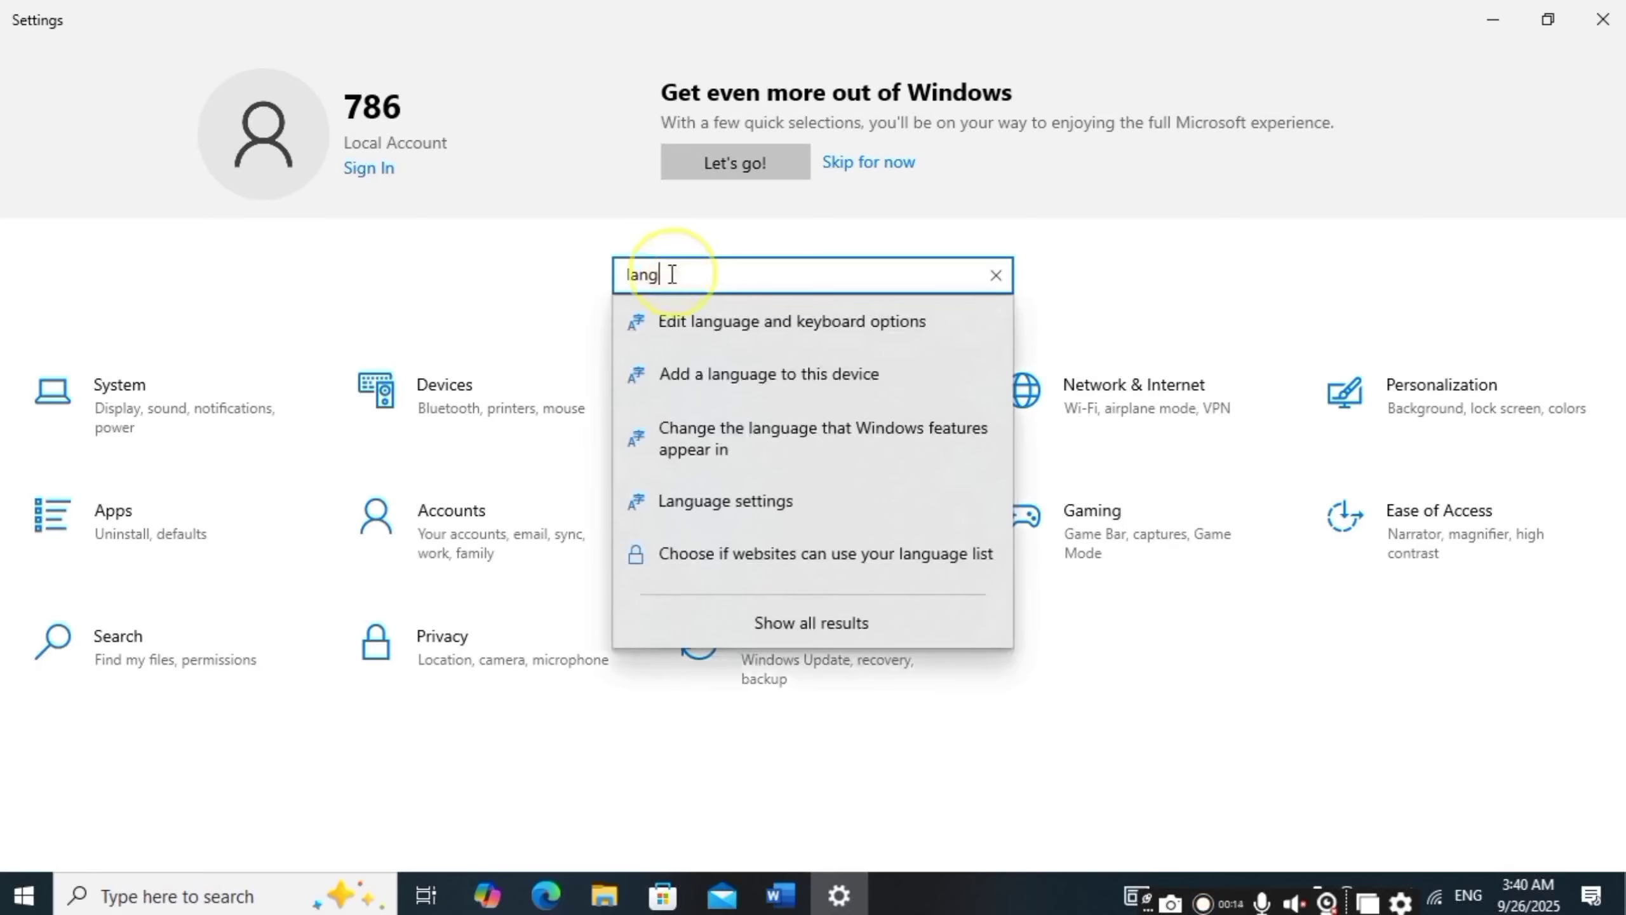
pyautogui.click(711, 388)
pyautogui.click(713, 391)
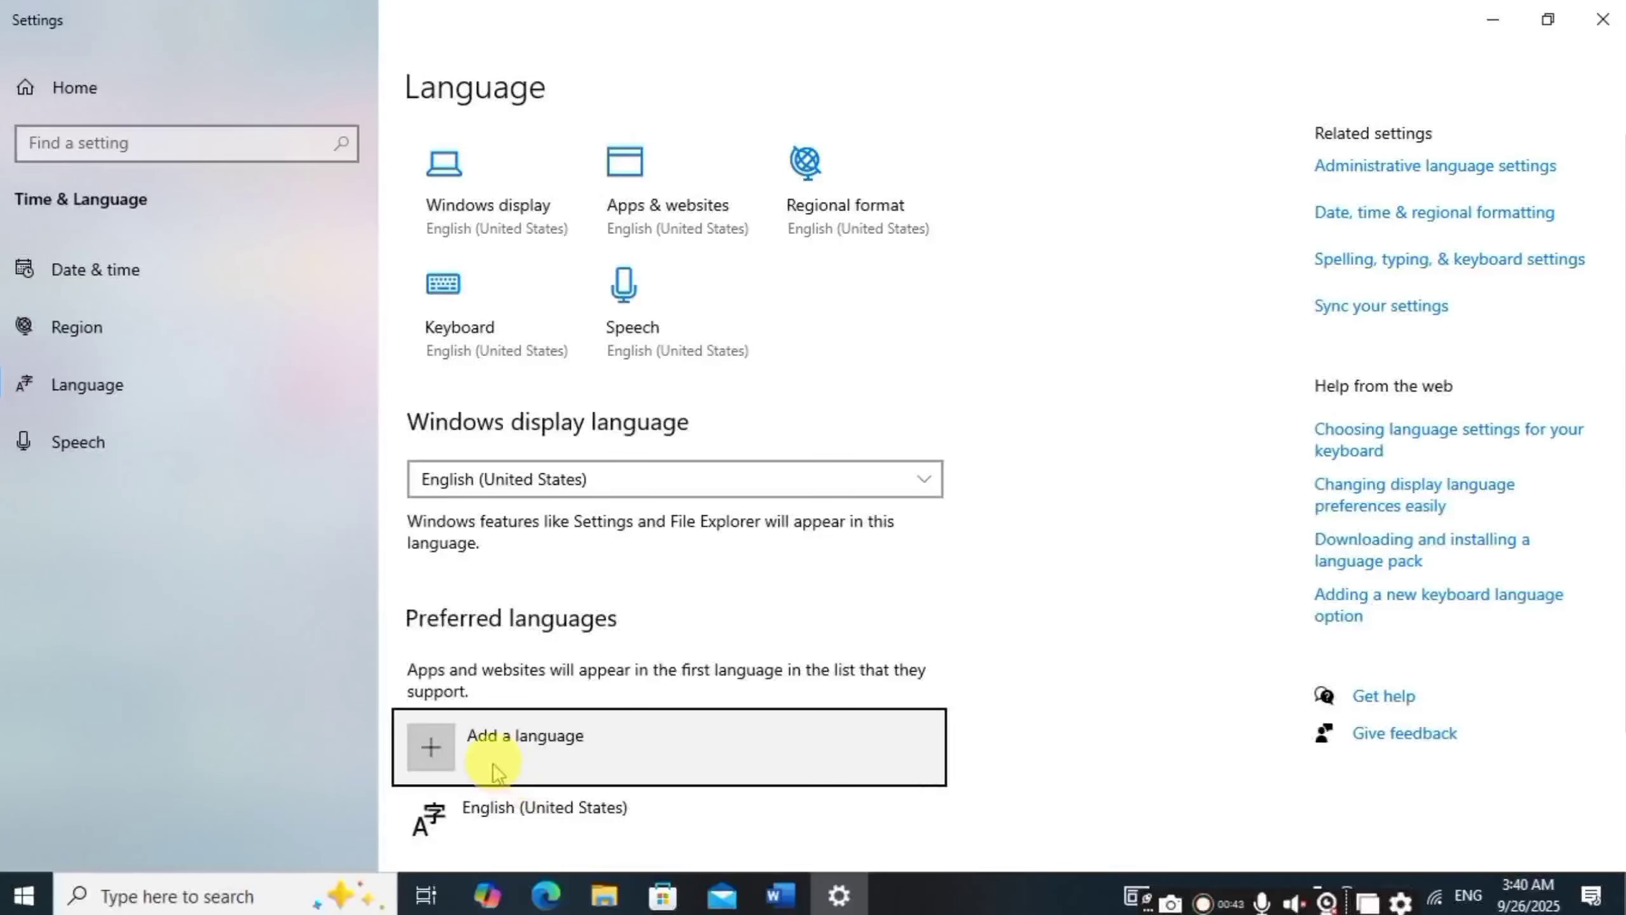
# Add Urdu (India) to the preferred languages and install its language pack without making it the Windows display language
pyautogui.click(519, 737)
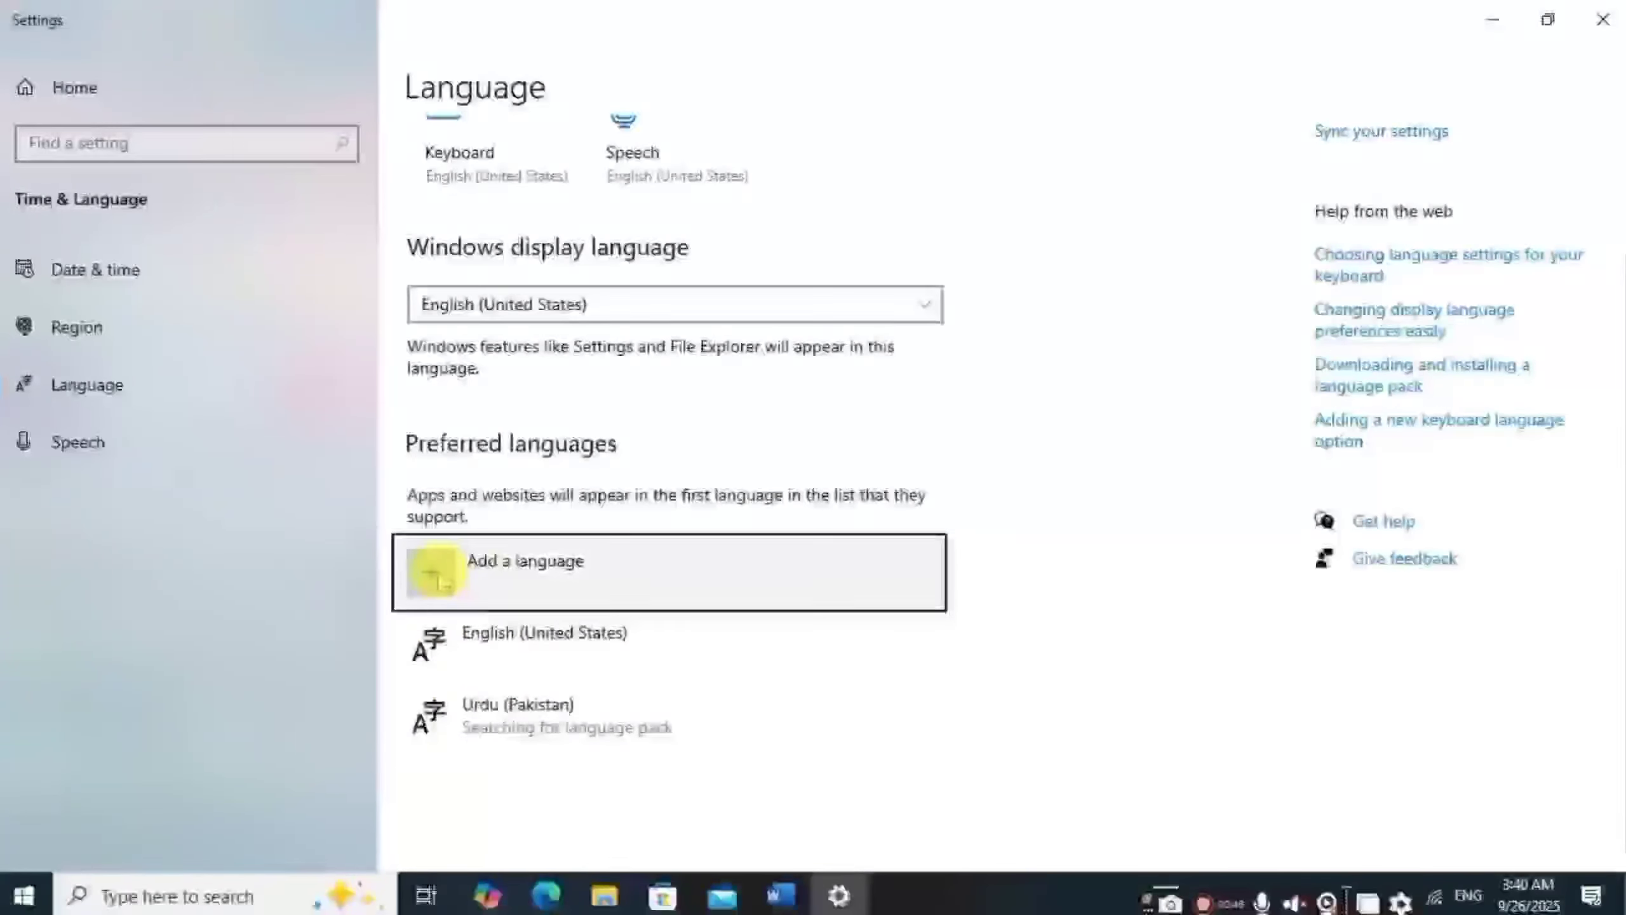
pyautogui.click(435, 574)
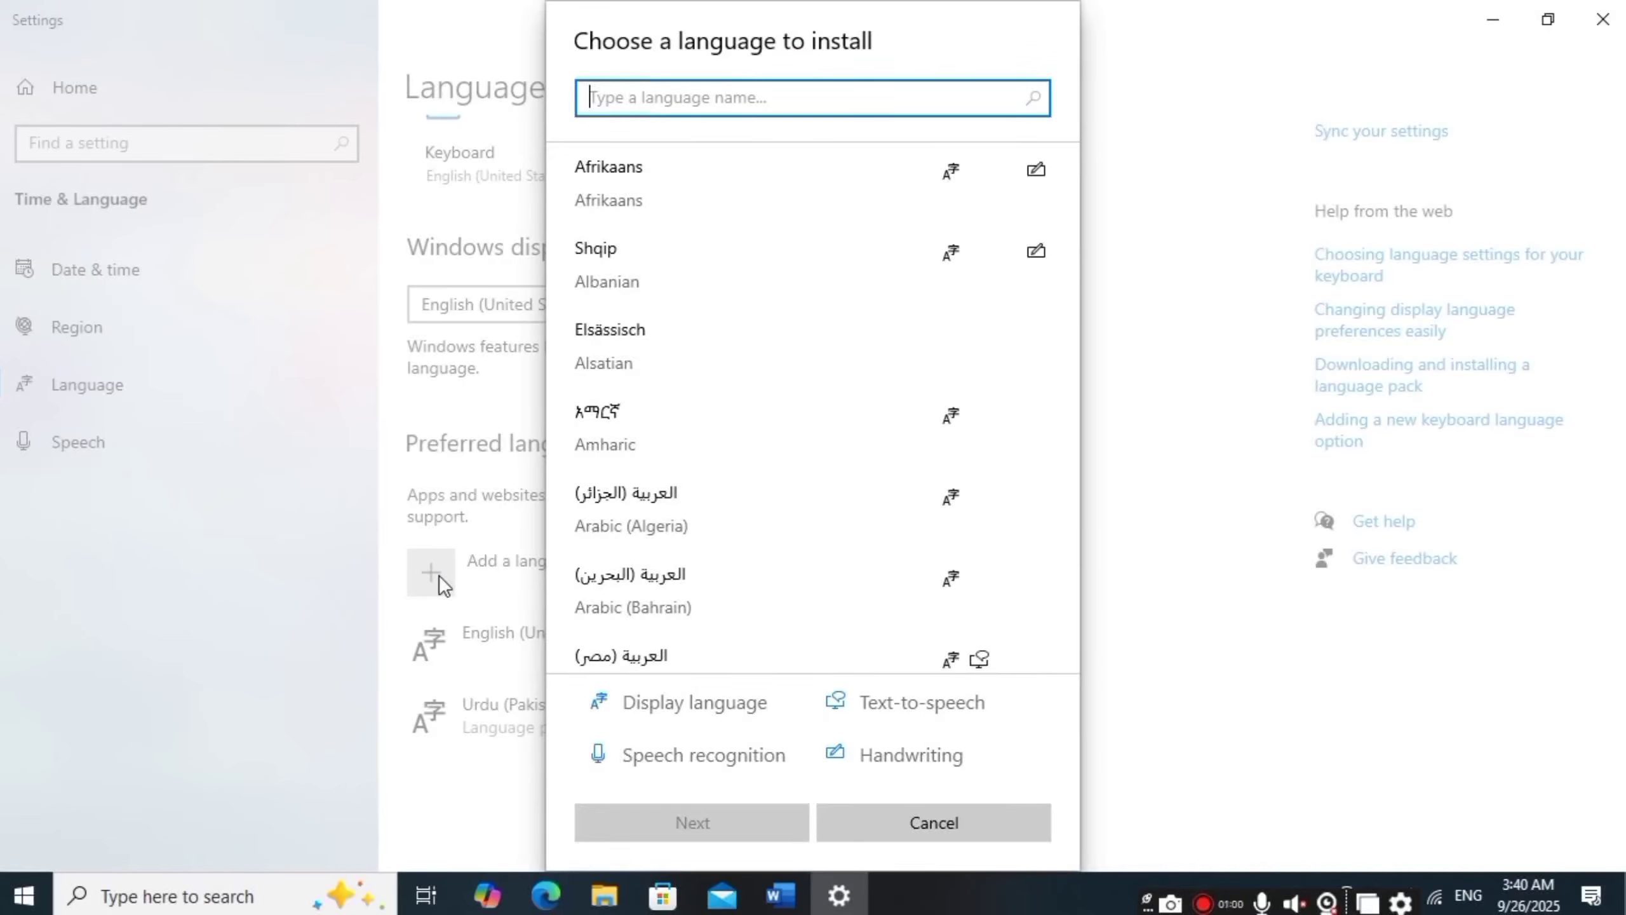
pyautogui.write('urd')
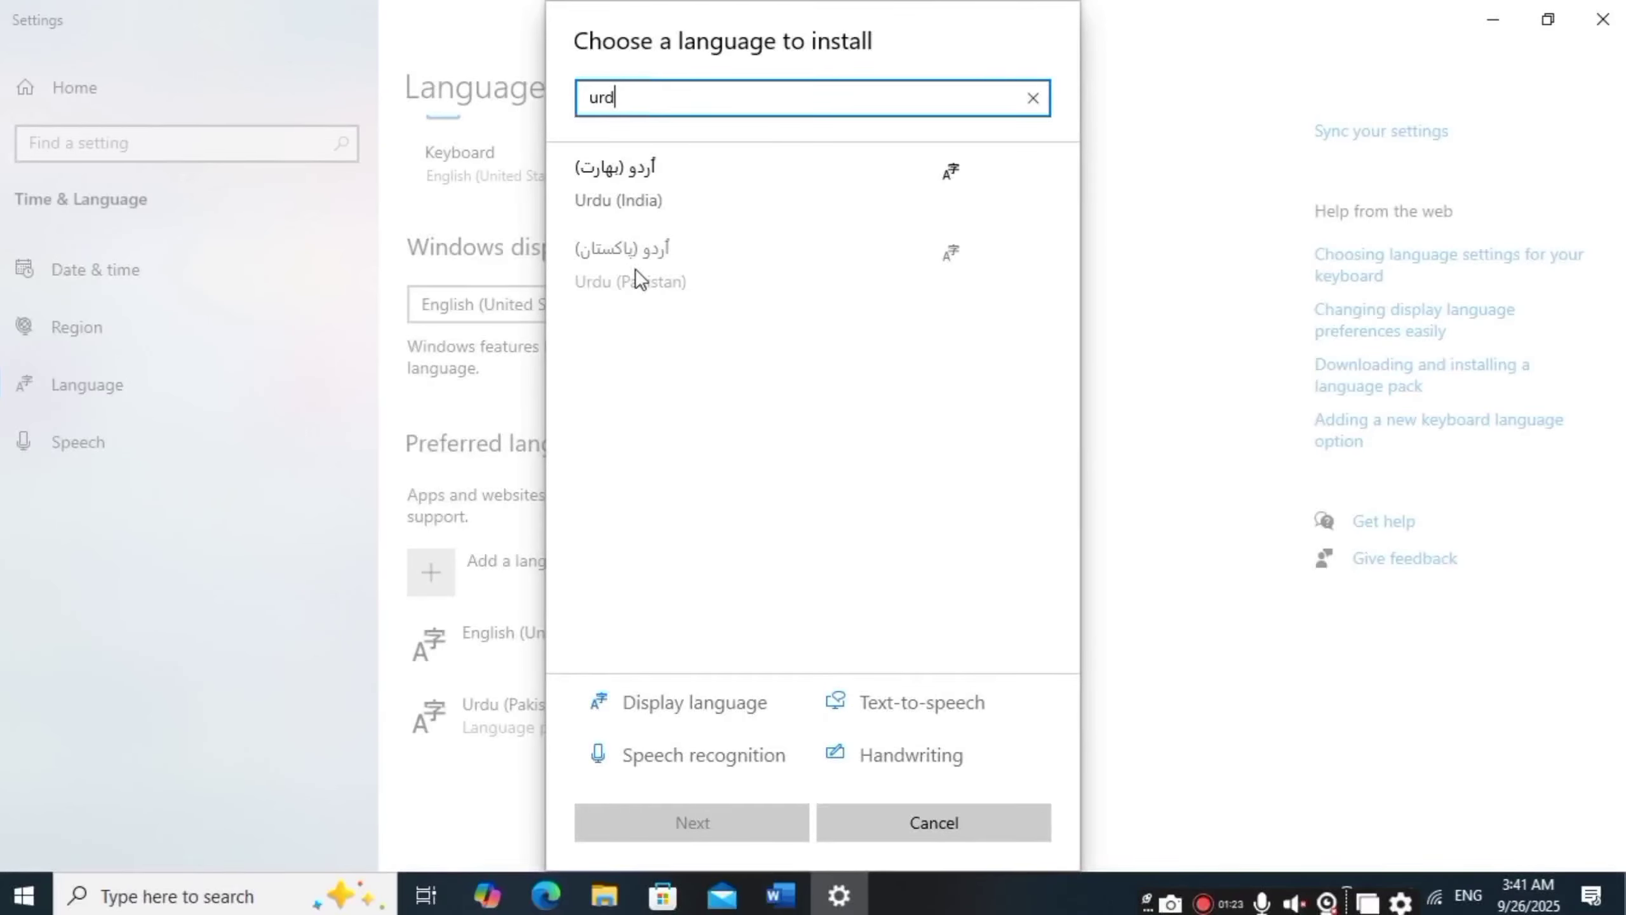
pyautogui.click(658, 179)
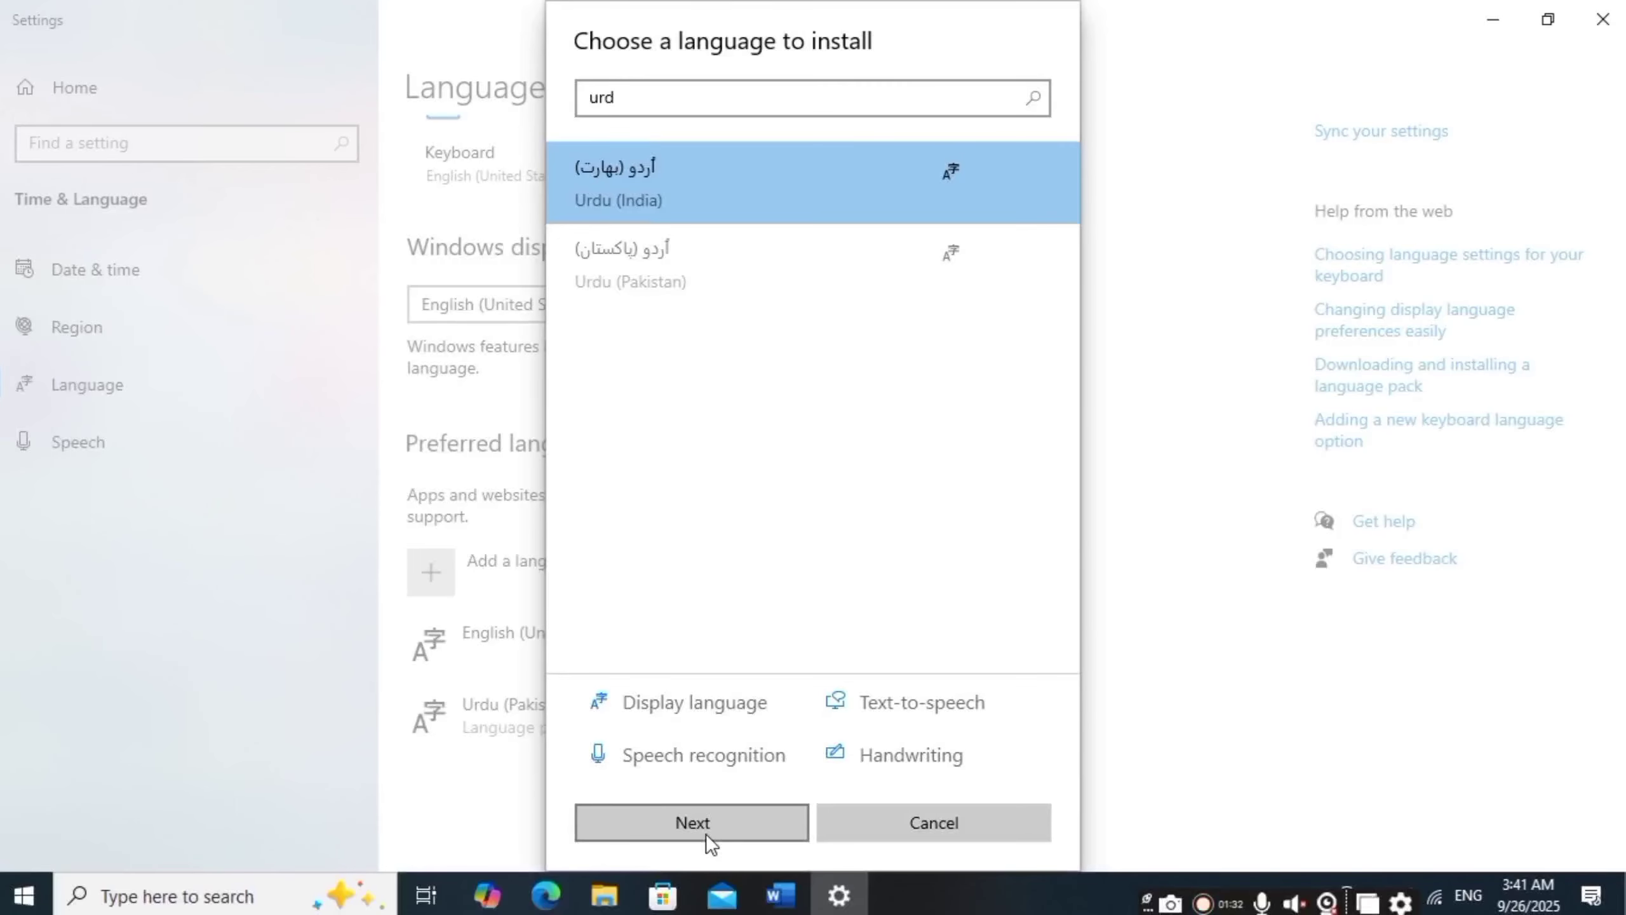
pyautogui.click(692, 822)
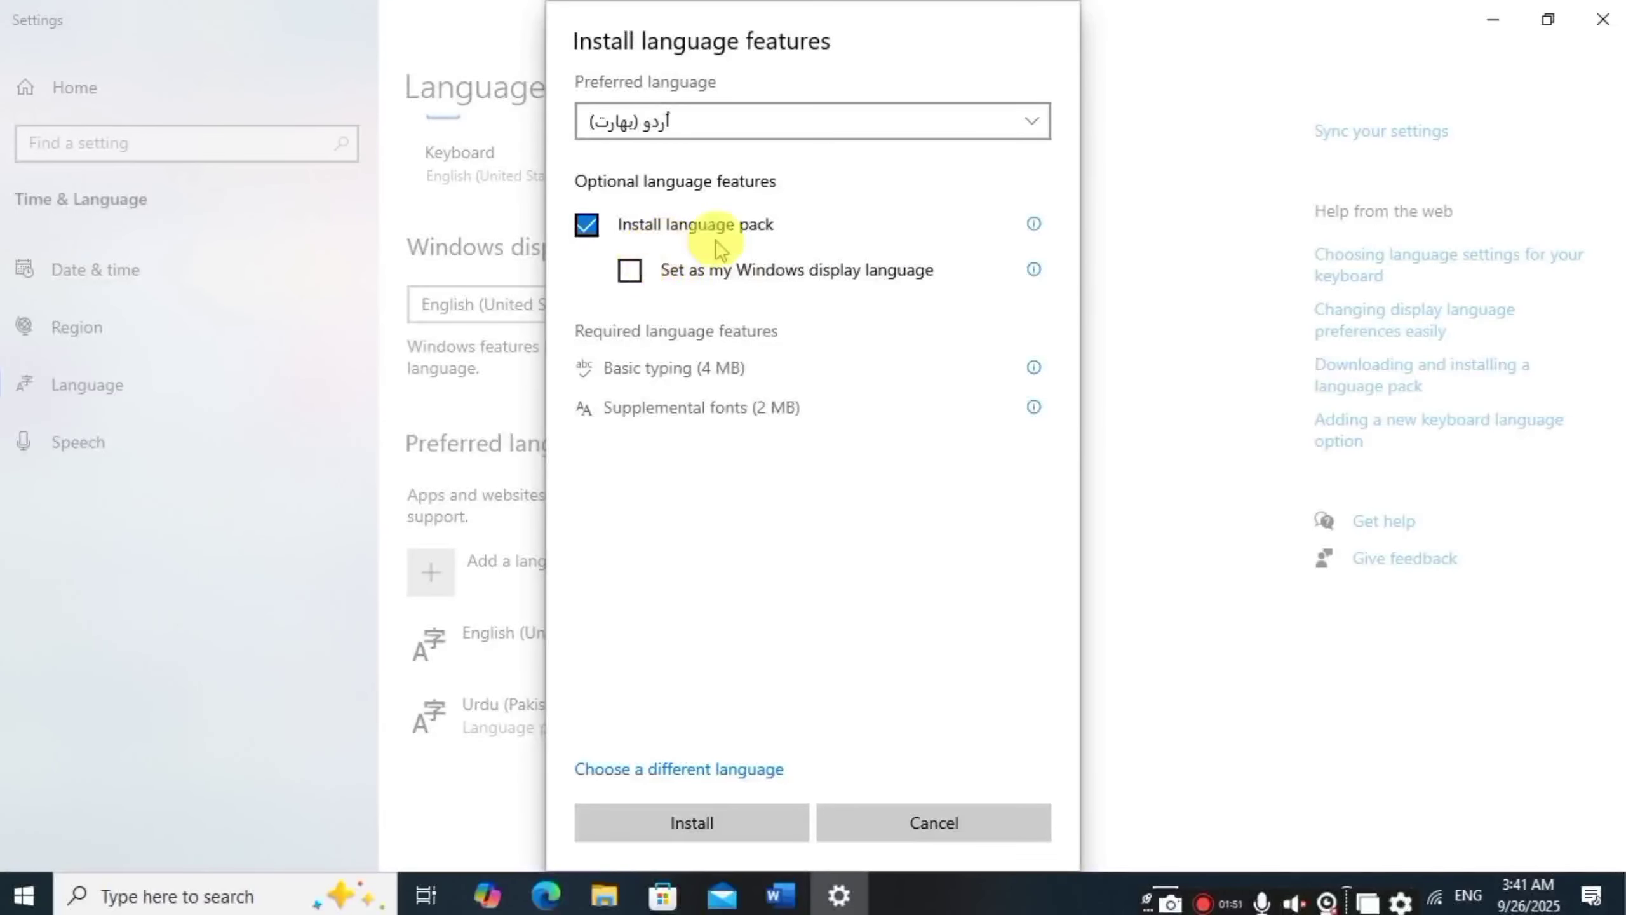
pyautogui.click(718, 834)
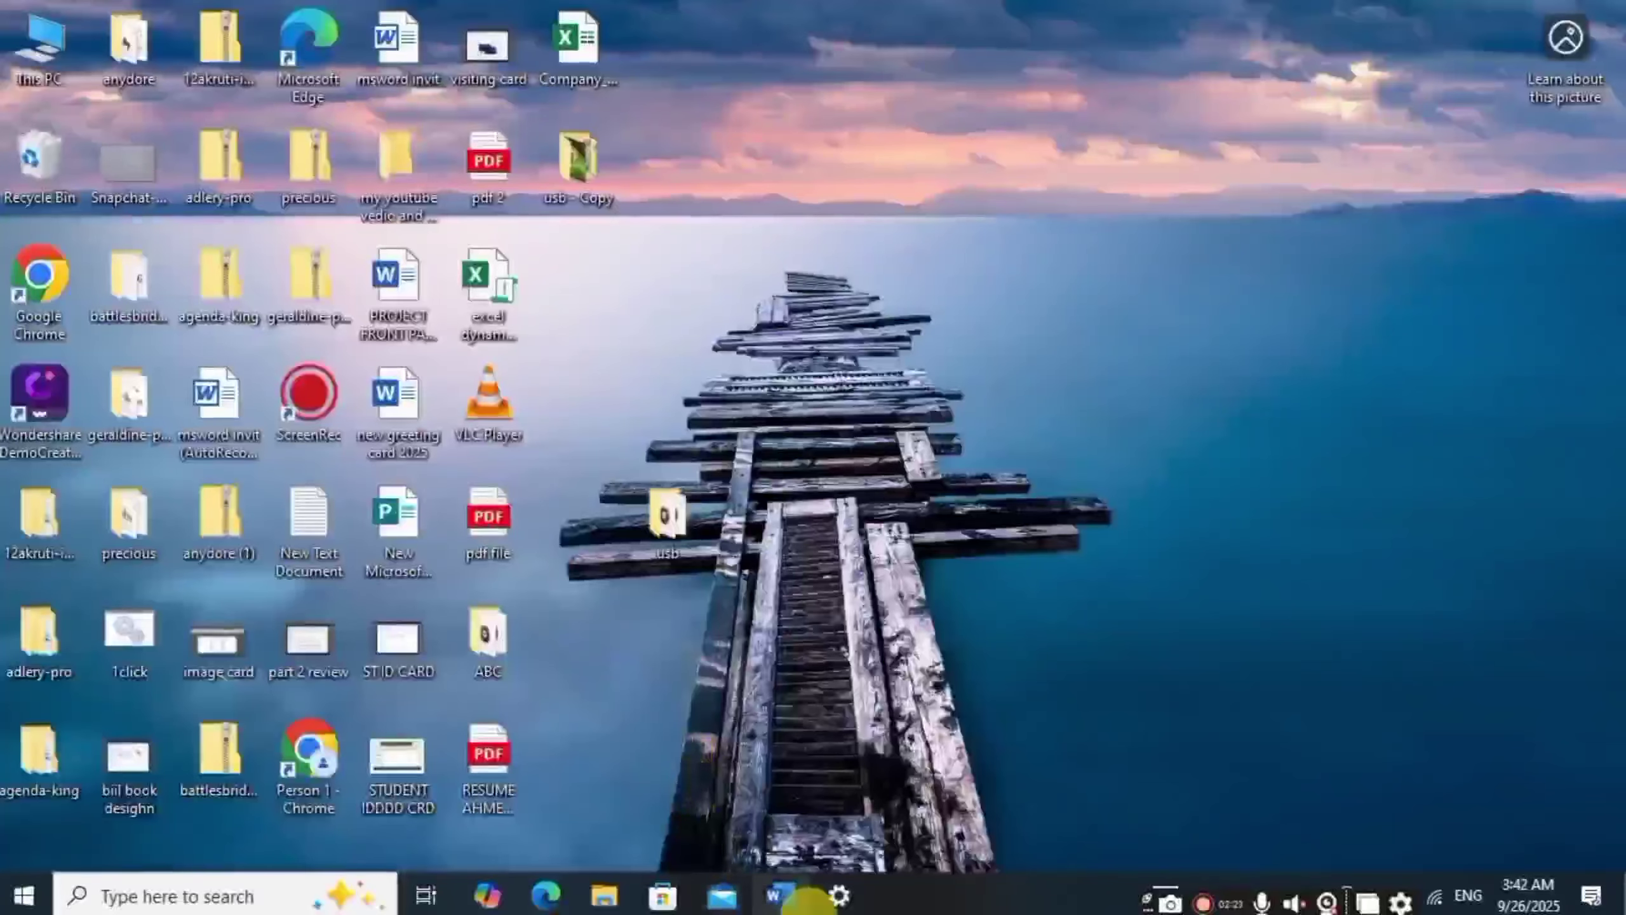
# In Word, switch the input language to Urdu (Pakistan) with the Urdu keyboard and write "آپ بھی ایم ایس ورڈ میں اردو لکھ سکتے ھیں"
pyautogui.click(778, 892)
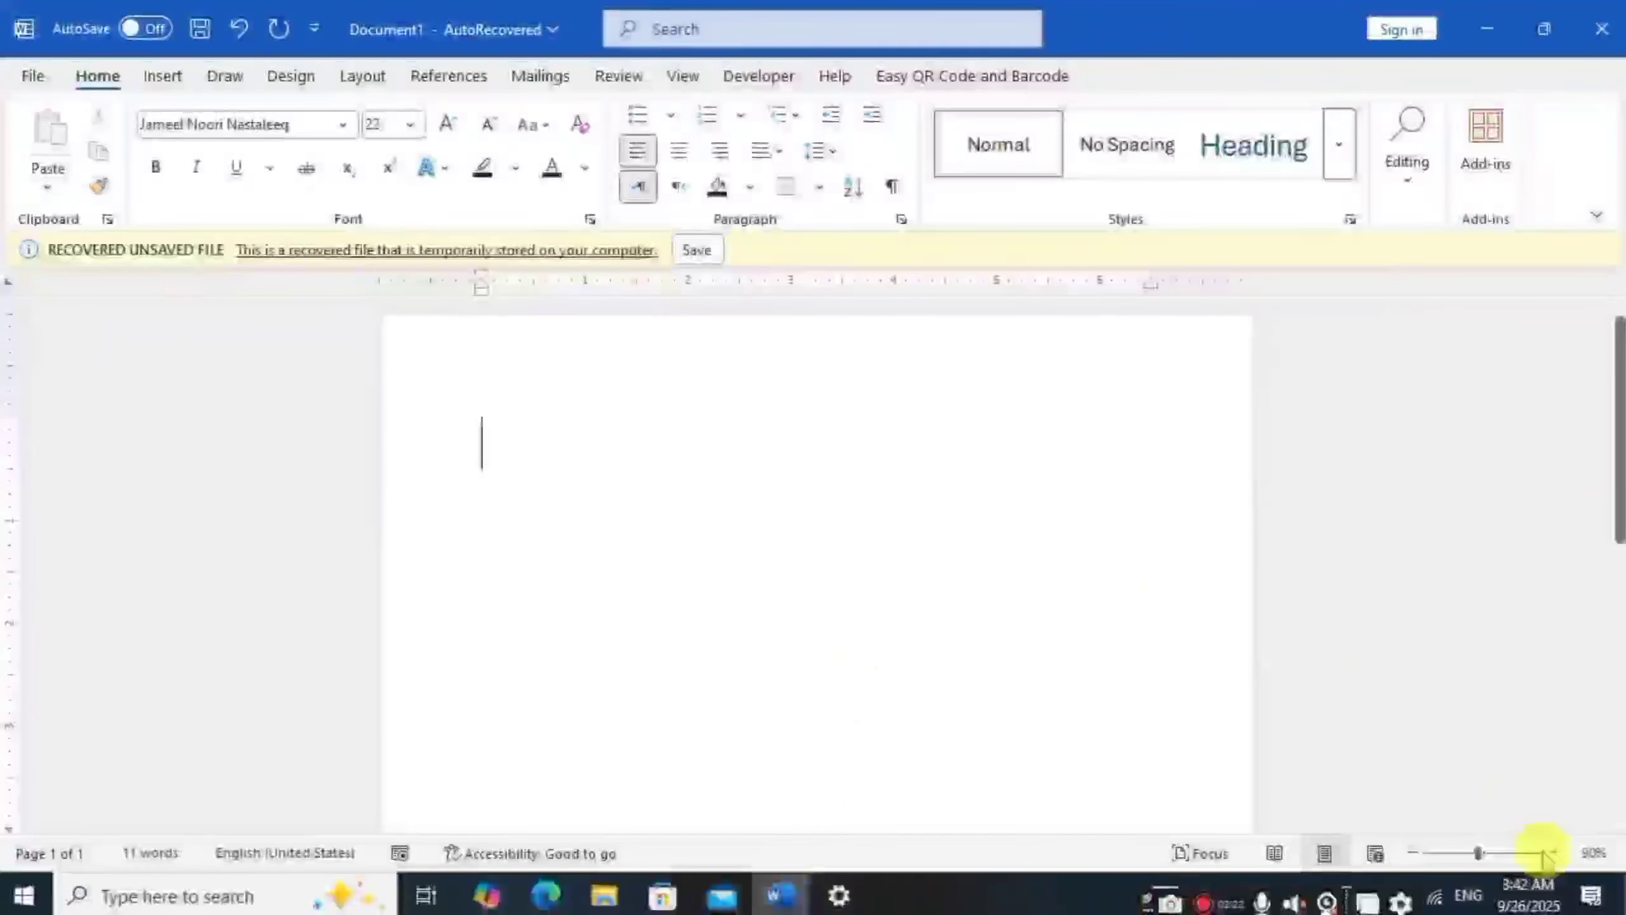
pyautogui.click(1468, 895)
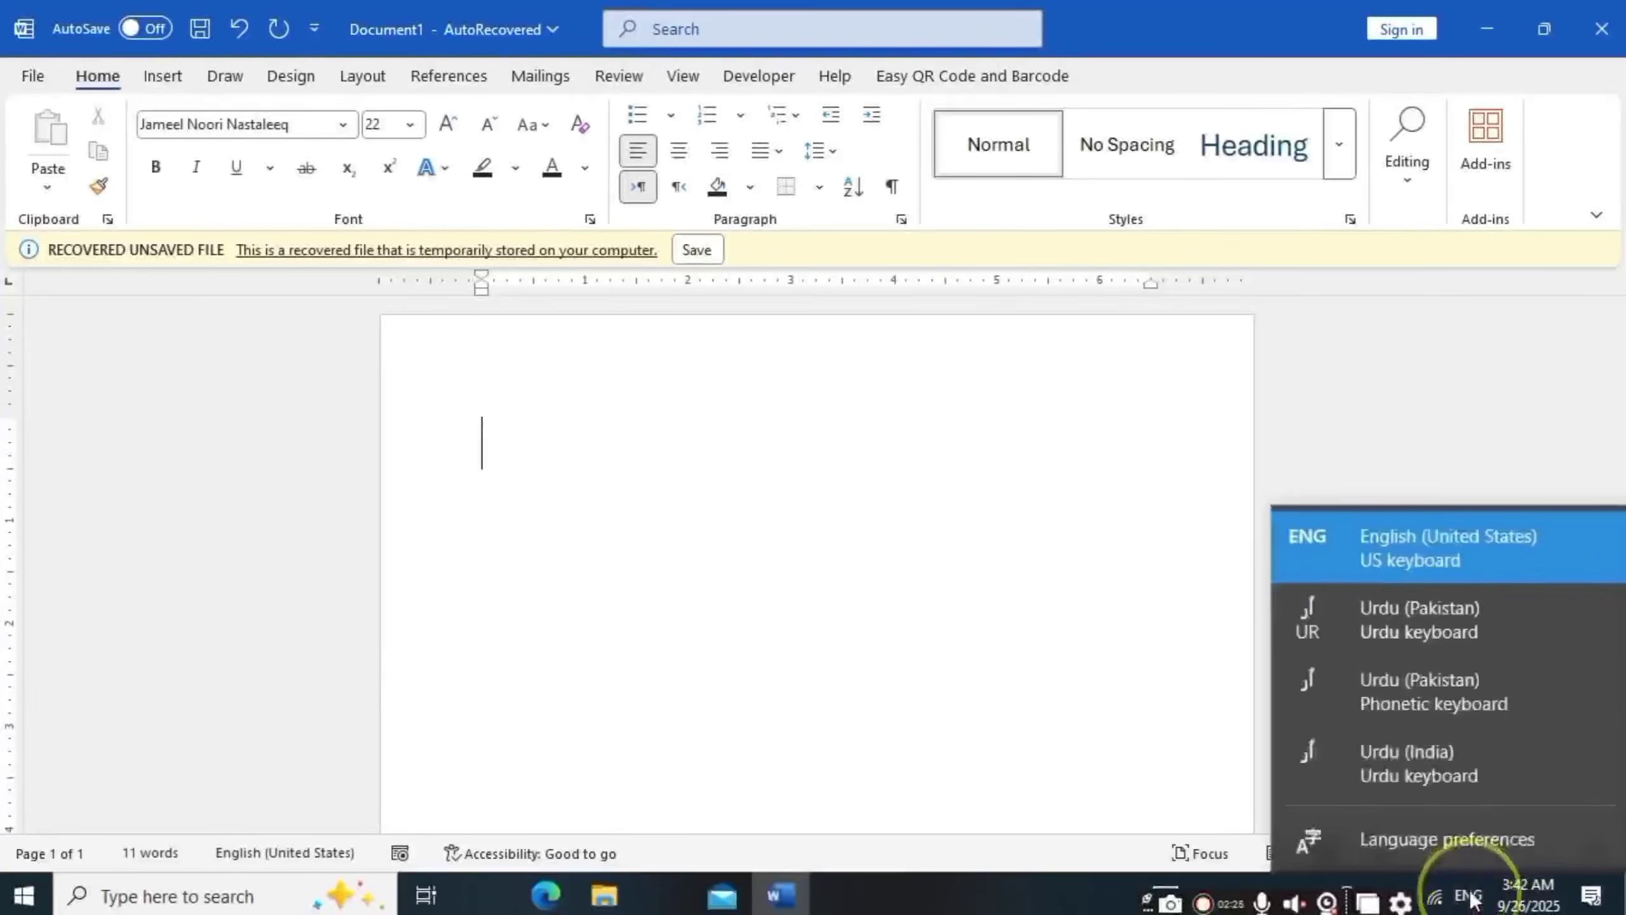
pyautogui.click(1414, 624)
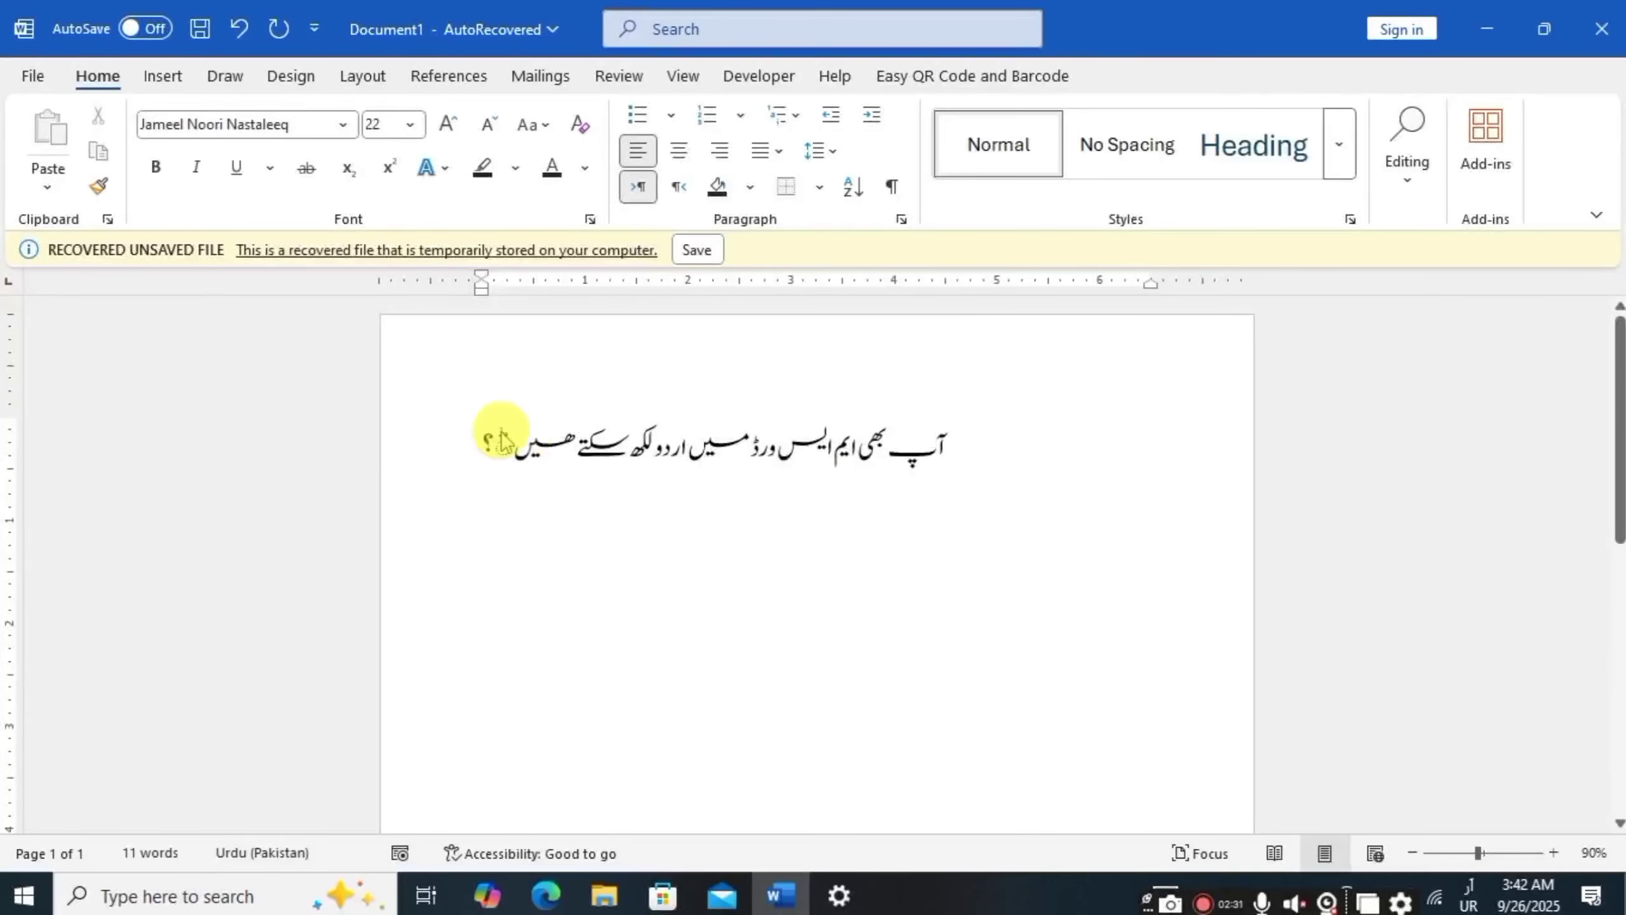
pyautogui.write('م')
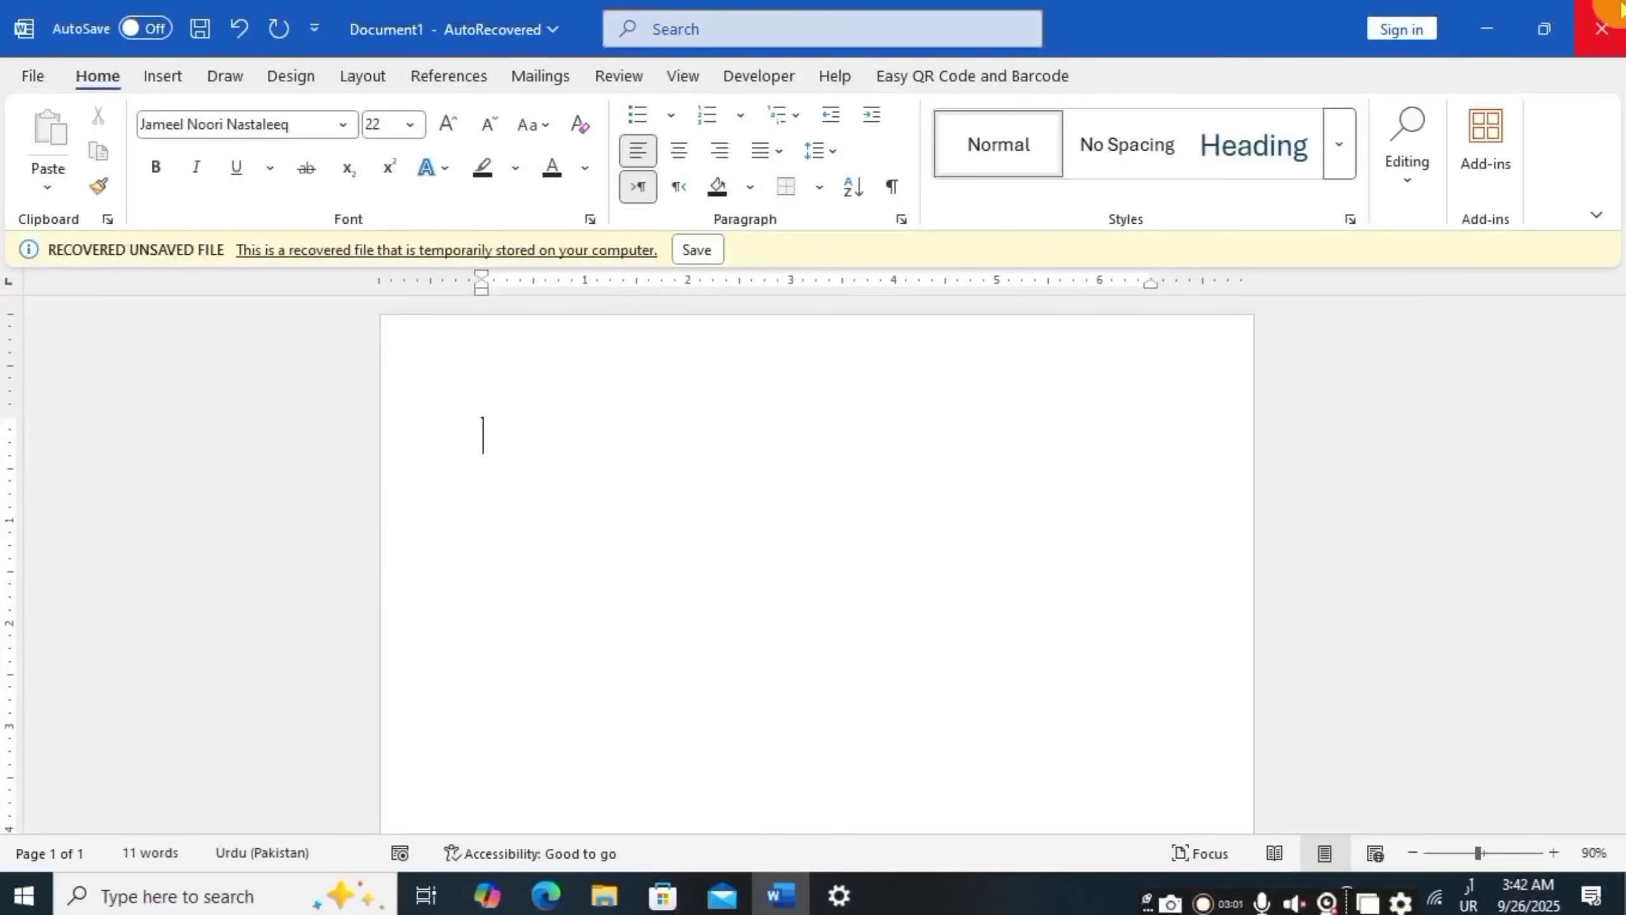
# Switch to Google Chrome and run a Google search for "phonatic keyboard urdu"
pyautogui.click(1492, 25)
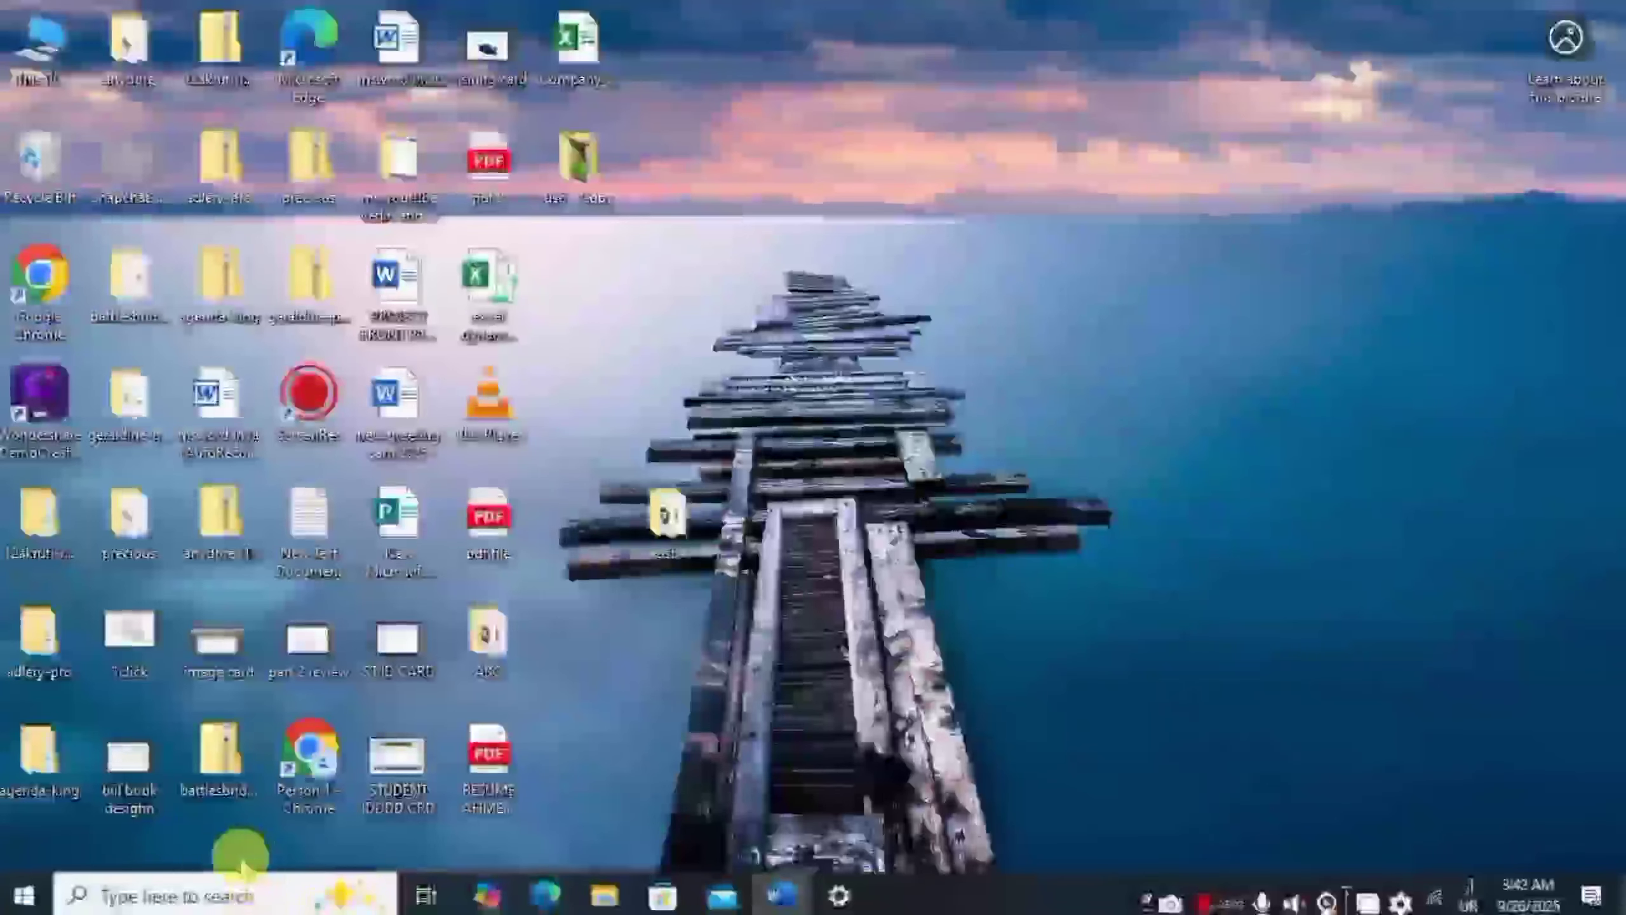
pyautogui.doubleClick(39, 276)
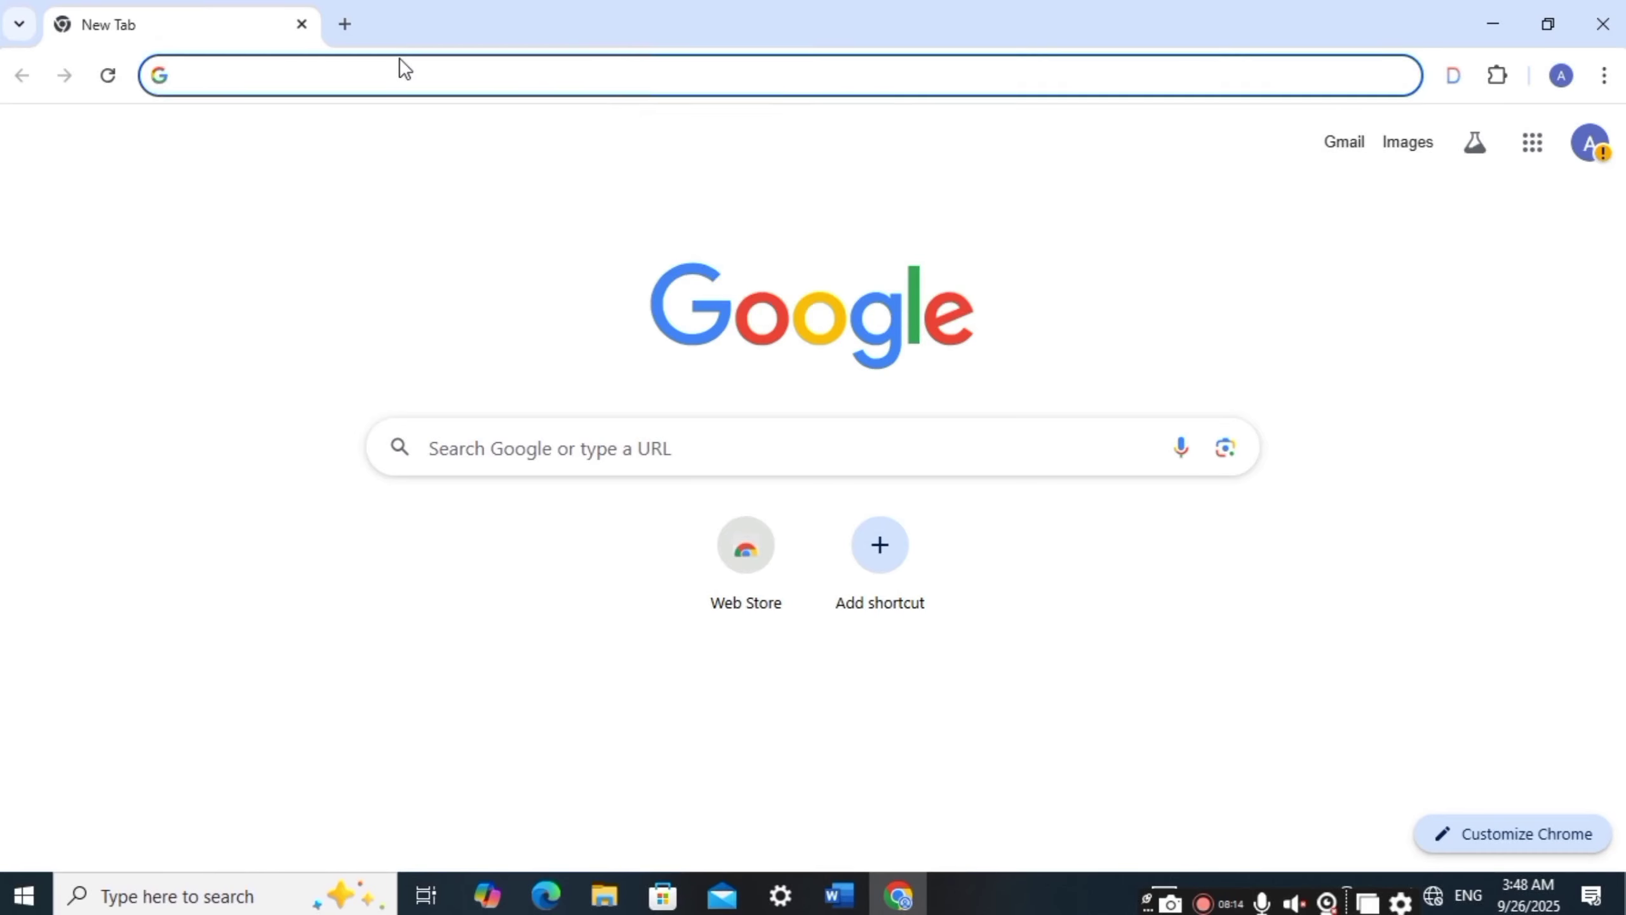
pyautogui.write('p')
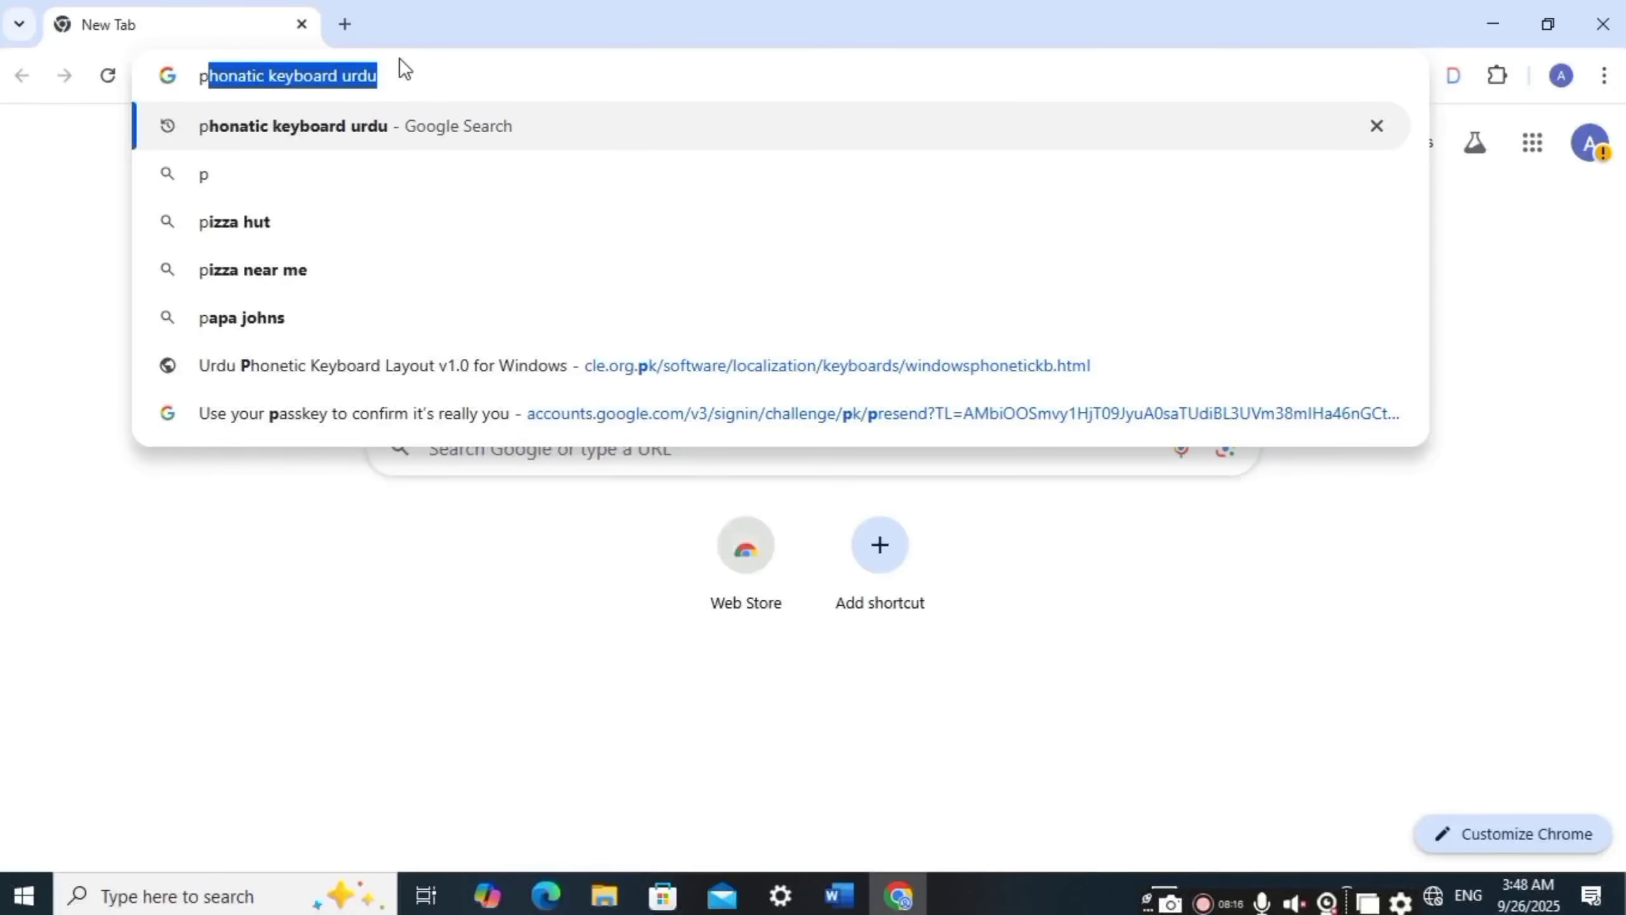
pyautogui.click(310, 136)
# Open the "Urdu Phonetic Keyboard Layout v1.0 for Windows" result and download Urdu Phonetic Keyboard Layout v1.0
pyautogui.scroll(-1, 665, 418)
pyautogui.scroll(-5, 664, 417)
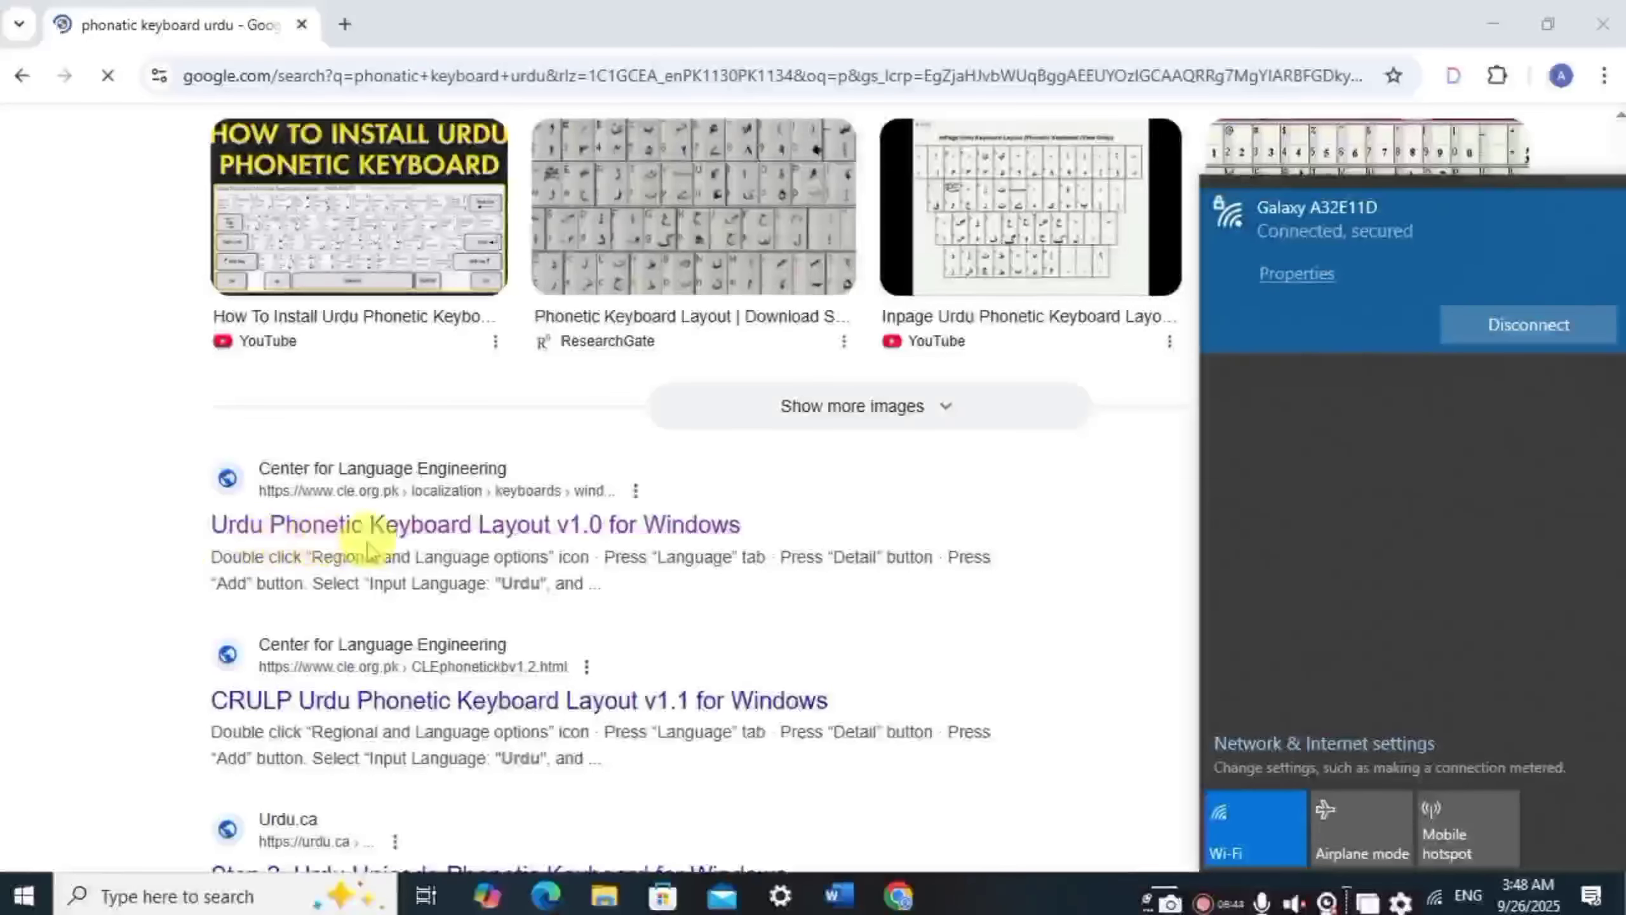
pyautogui.click(556, 539)
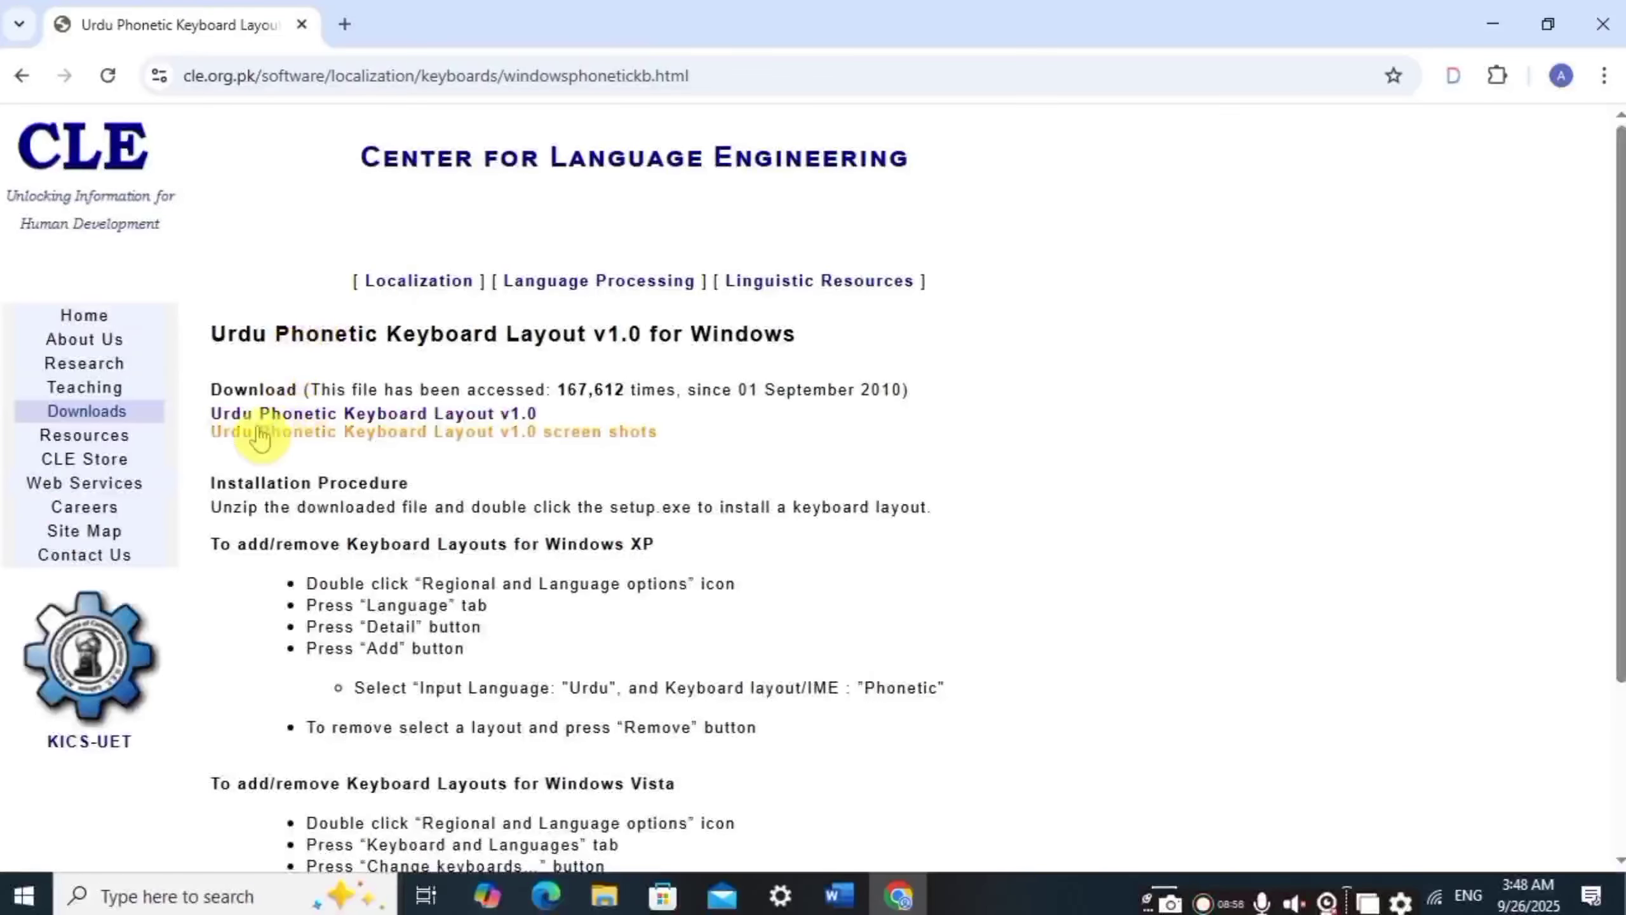
pyautogui.click(265, 416)
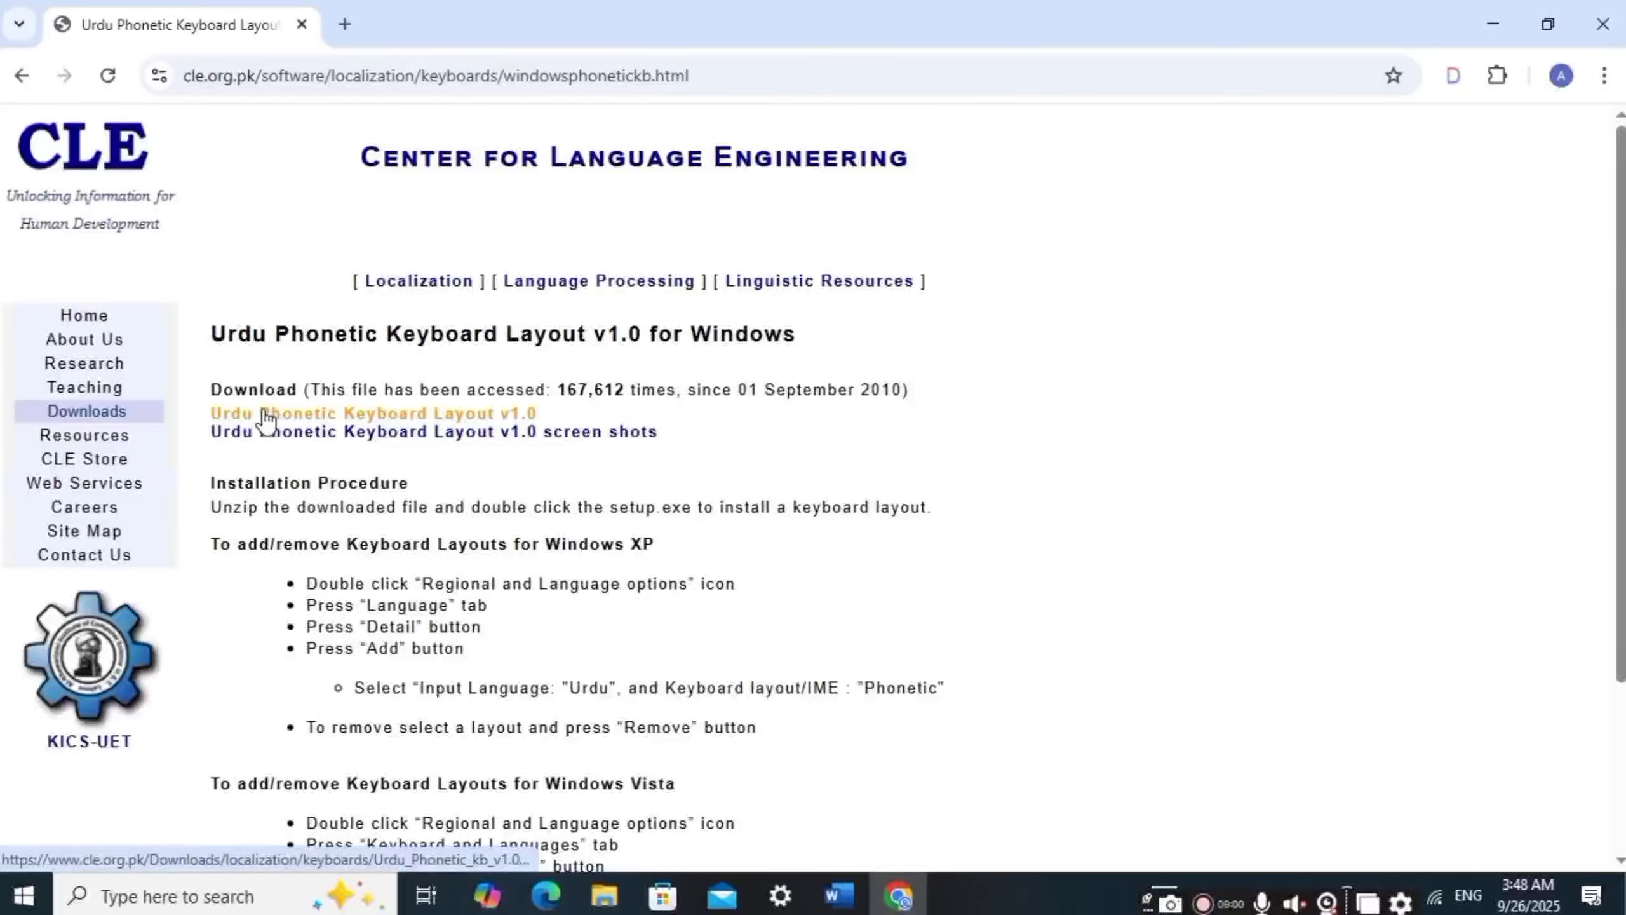
pyautogui.click(266, 416)
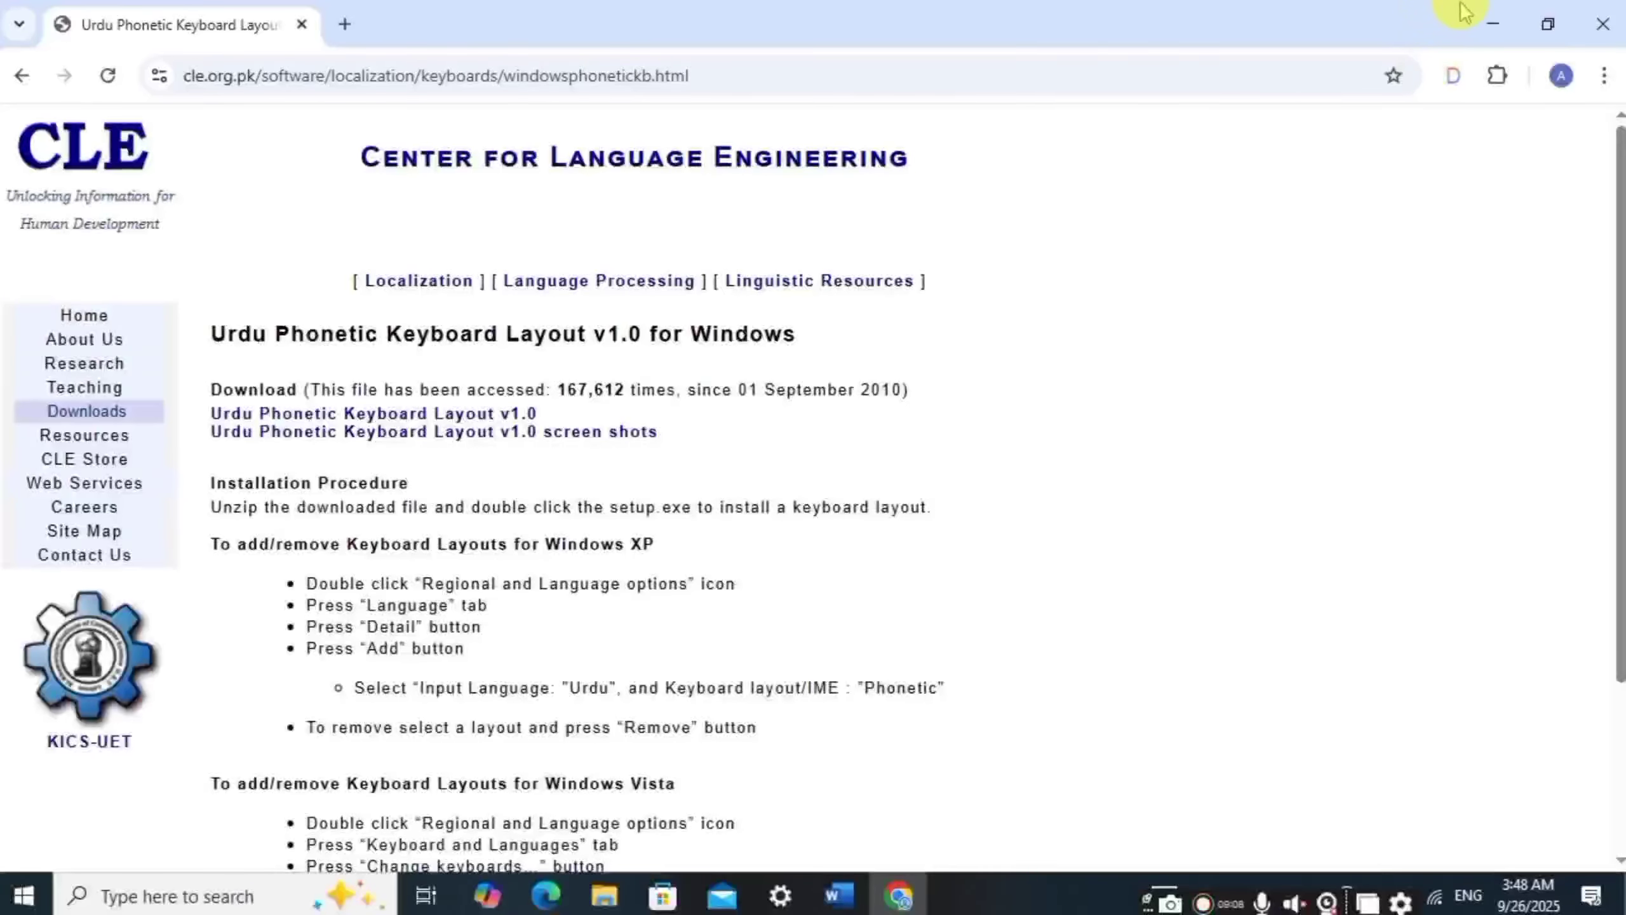
# Return to the blank Word document and switch the input language to Urdu (Pakistan) with the Phonetic keyboard
pyautogui.click(1491, 24)
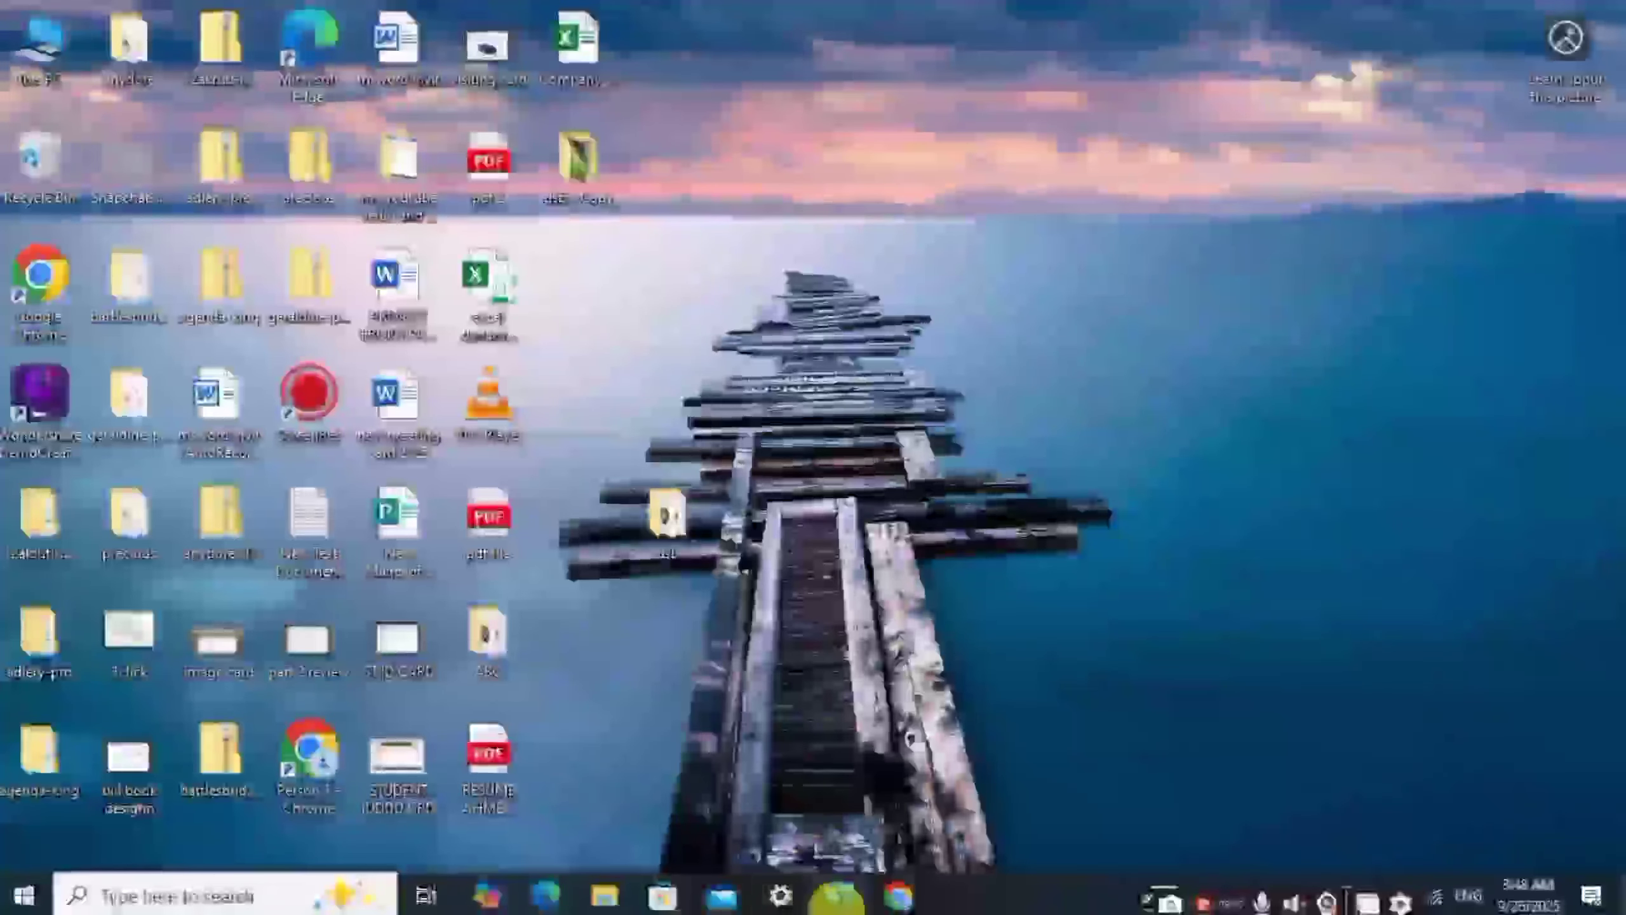
pyautogui.click(839, 894)
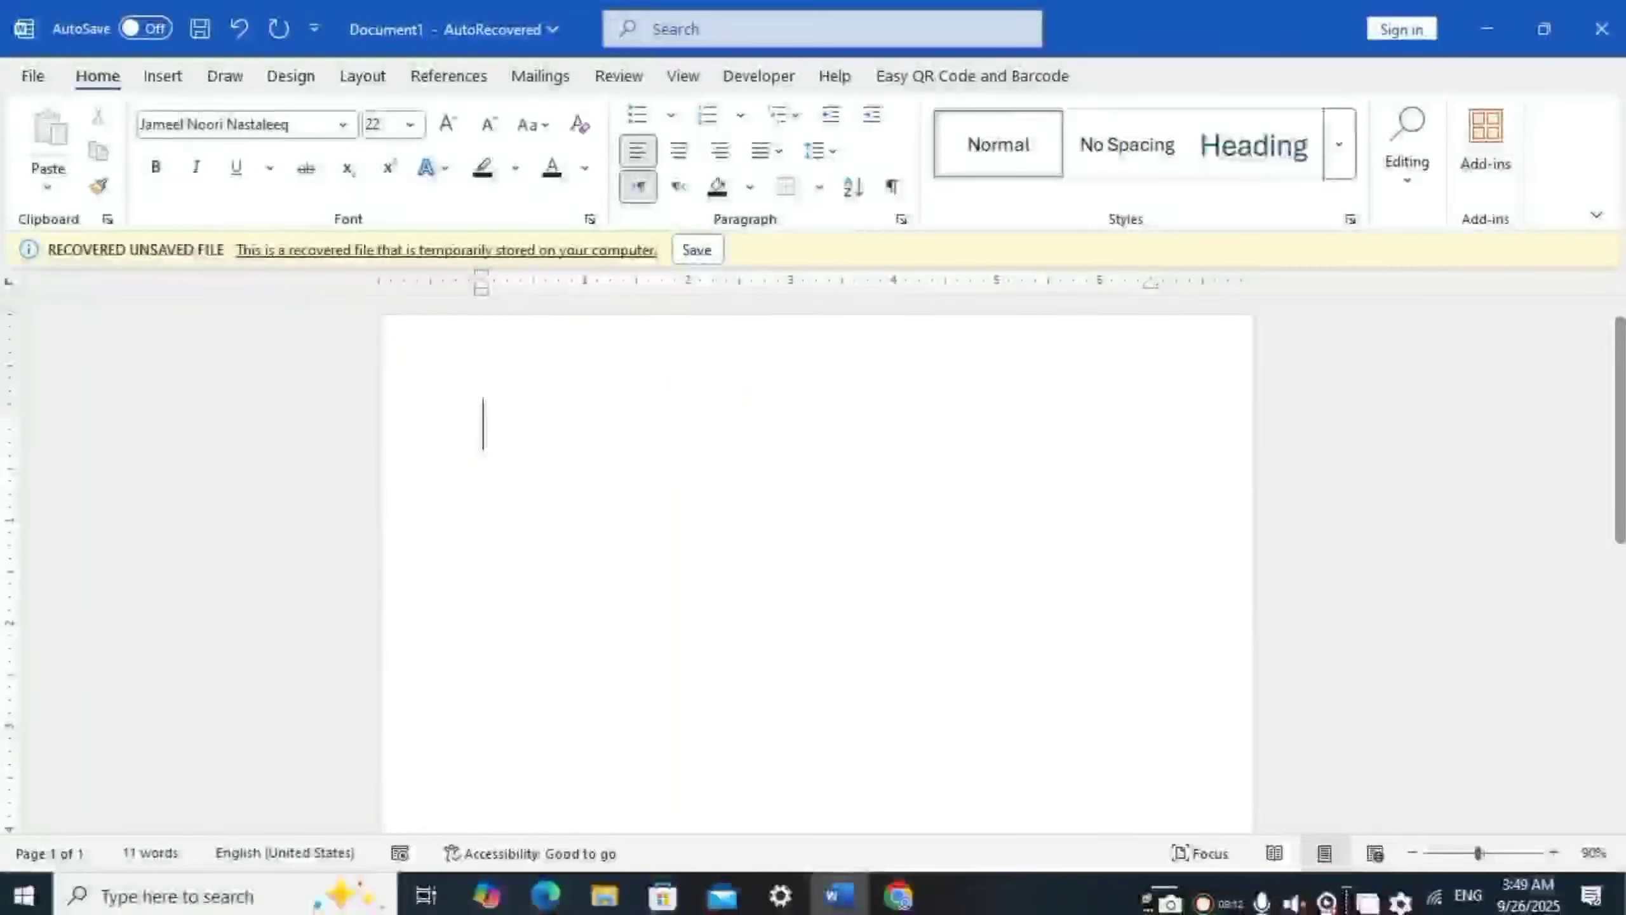
pyautogui.click(1465, 897)
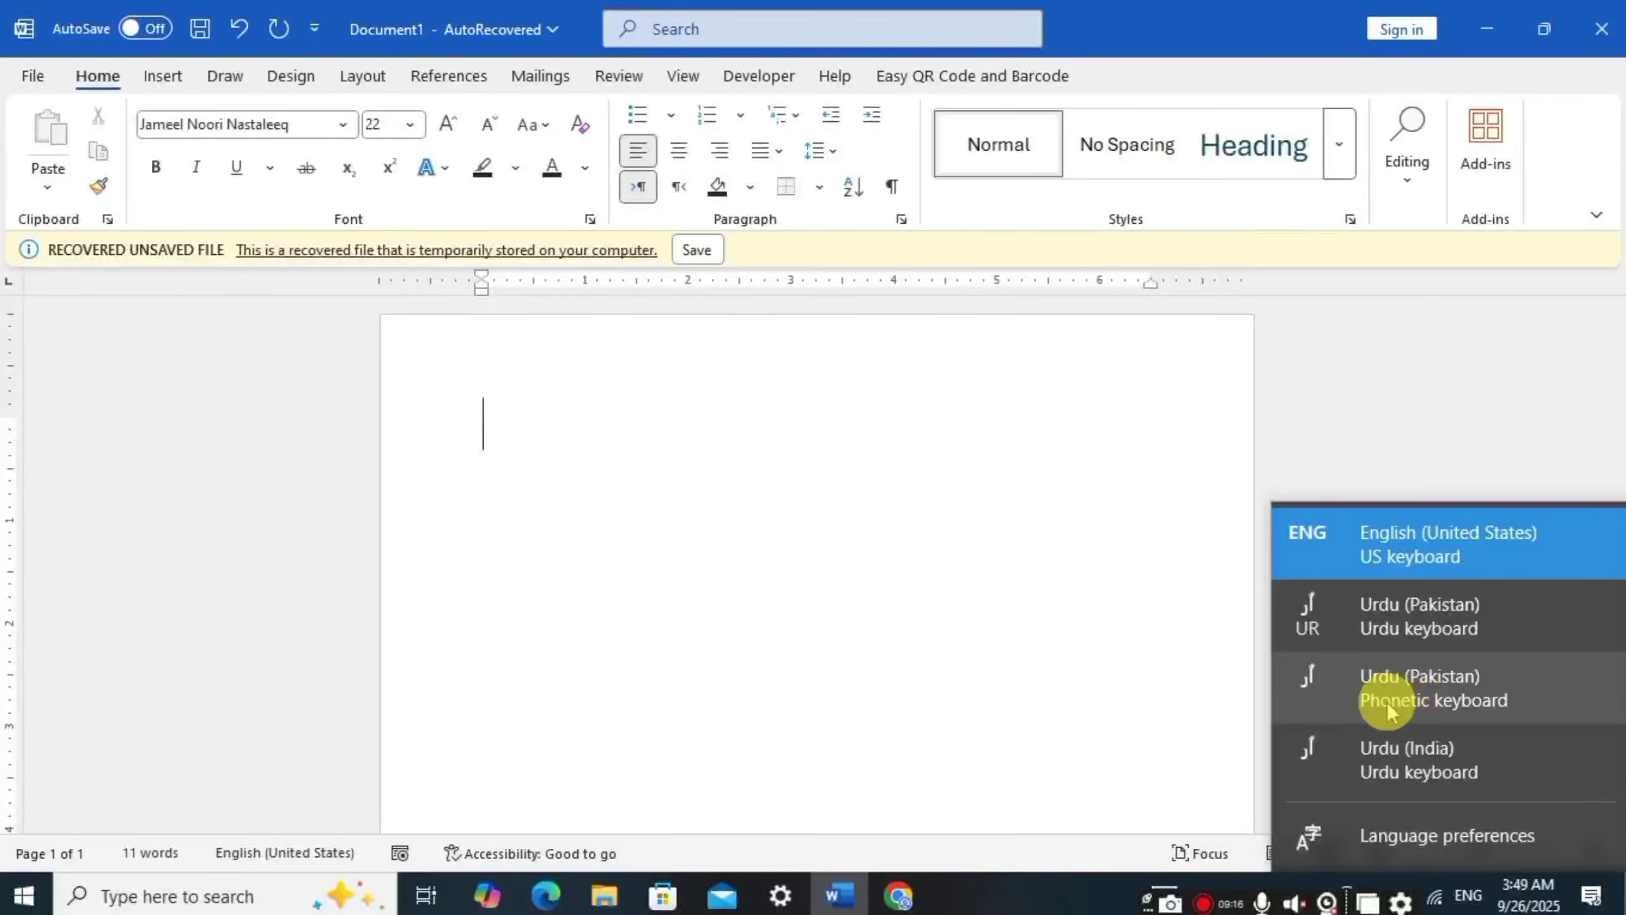
pyautogui.click(1415, 692)
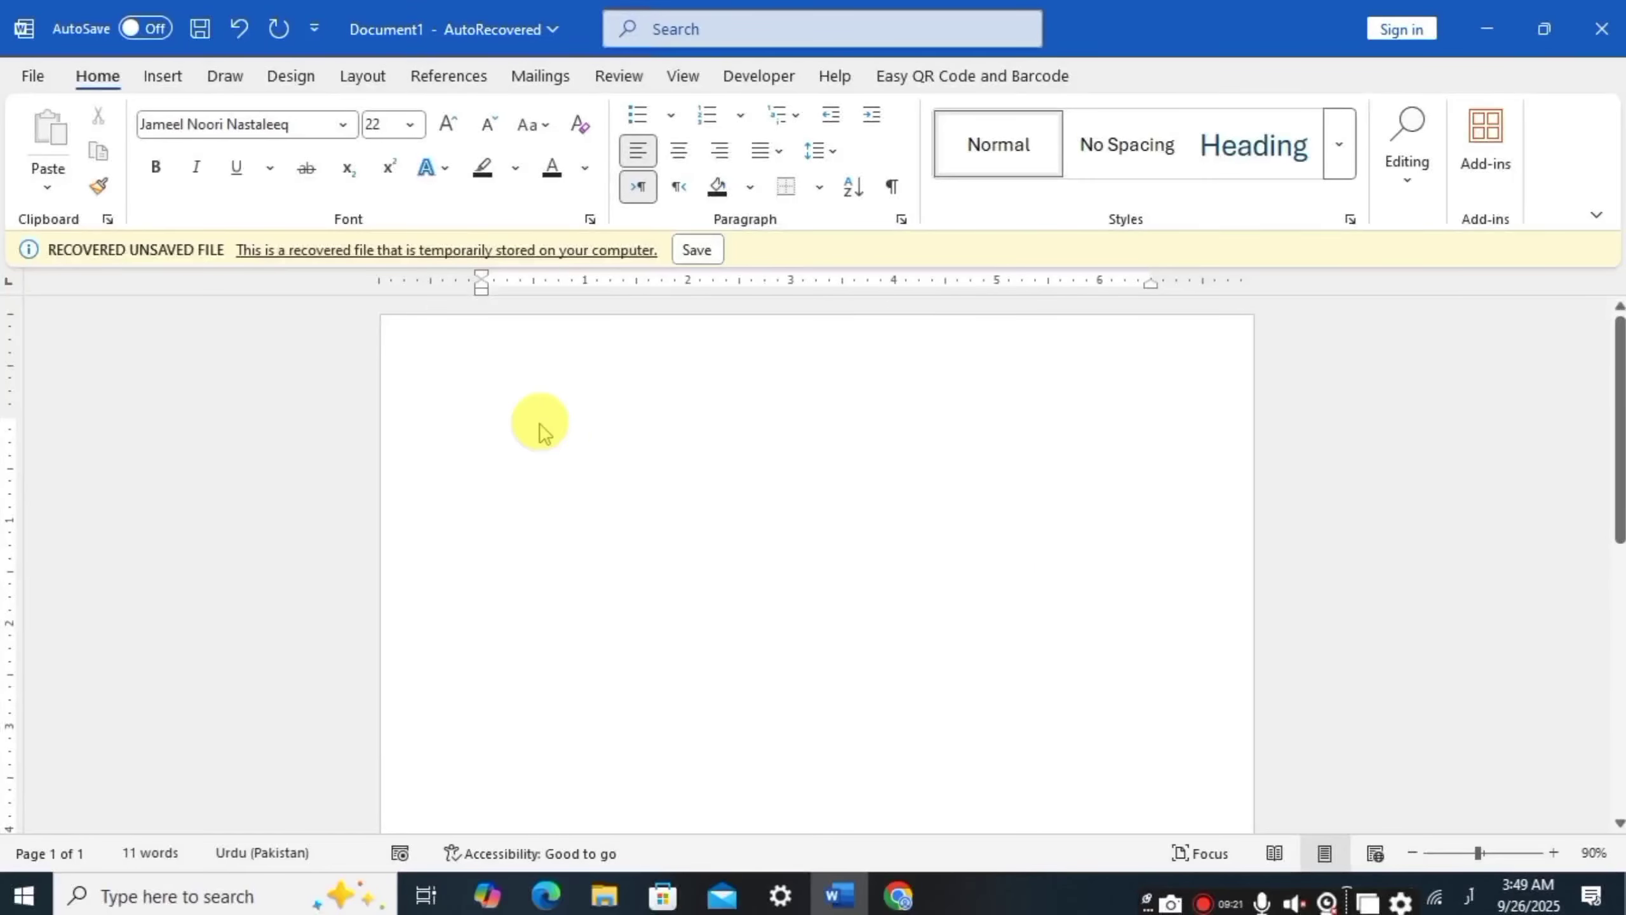
# Place the text cursor on the document's empty first line and set the font size to 24
pyautogui.click(519, 455)
pyautogui.click(506, 451)
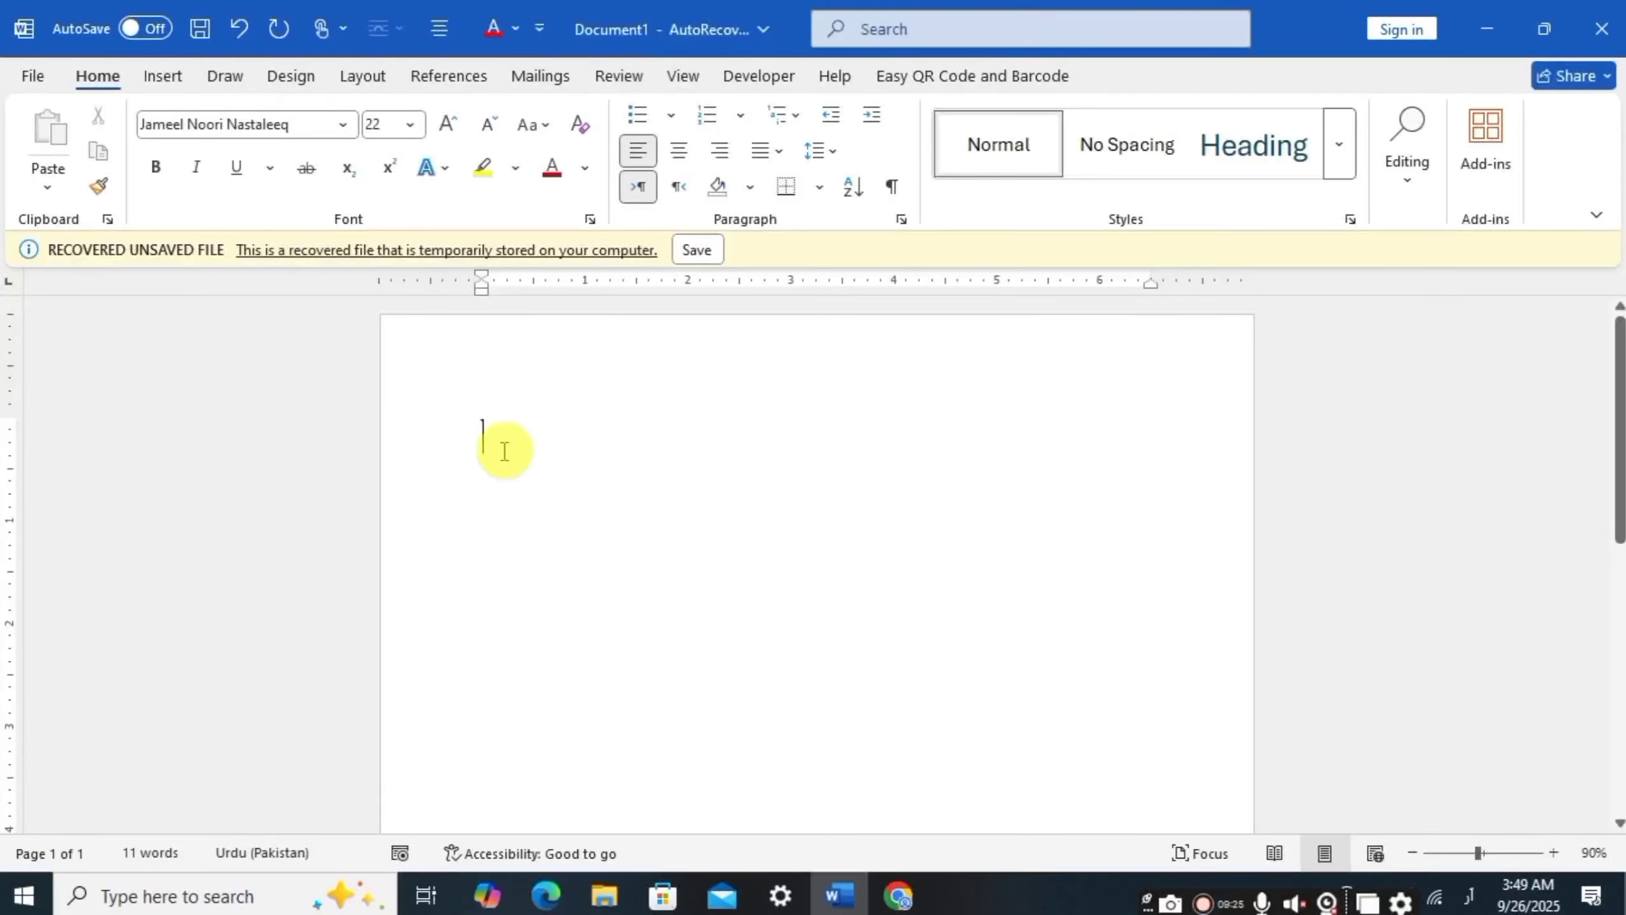
pyautogui.click(411, 127)
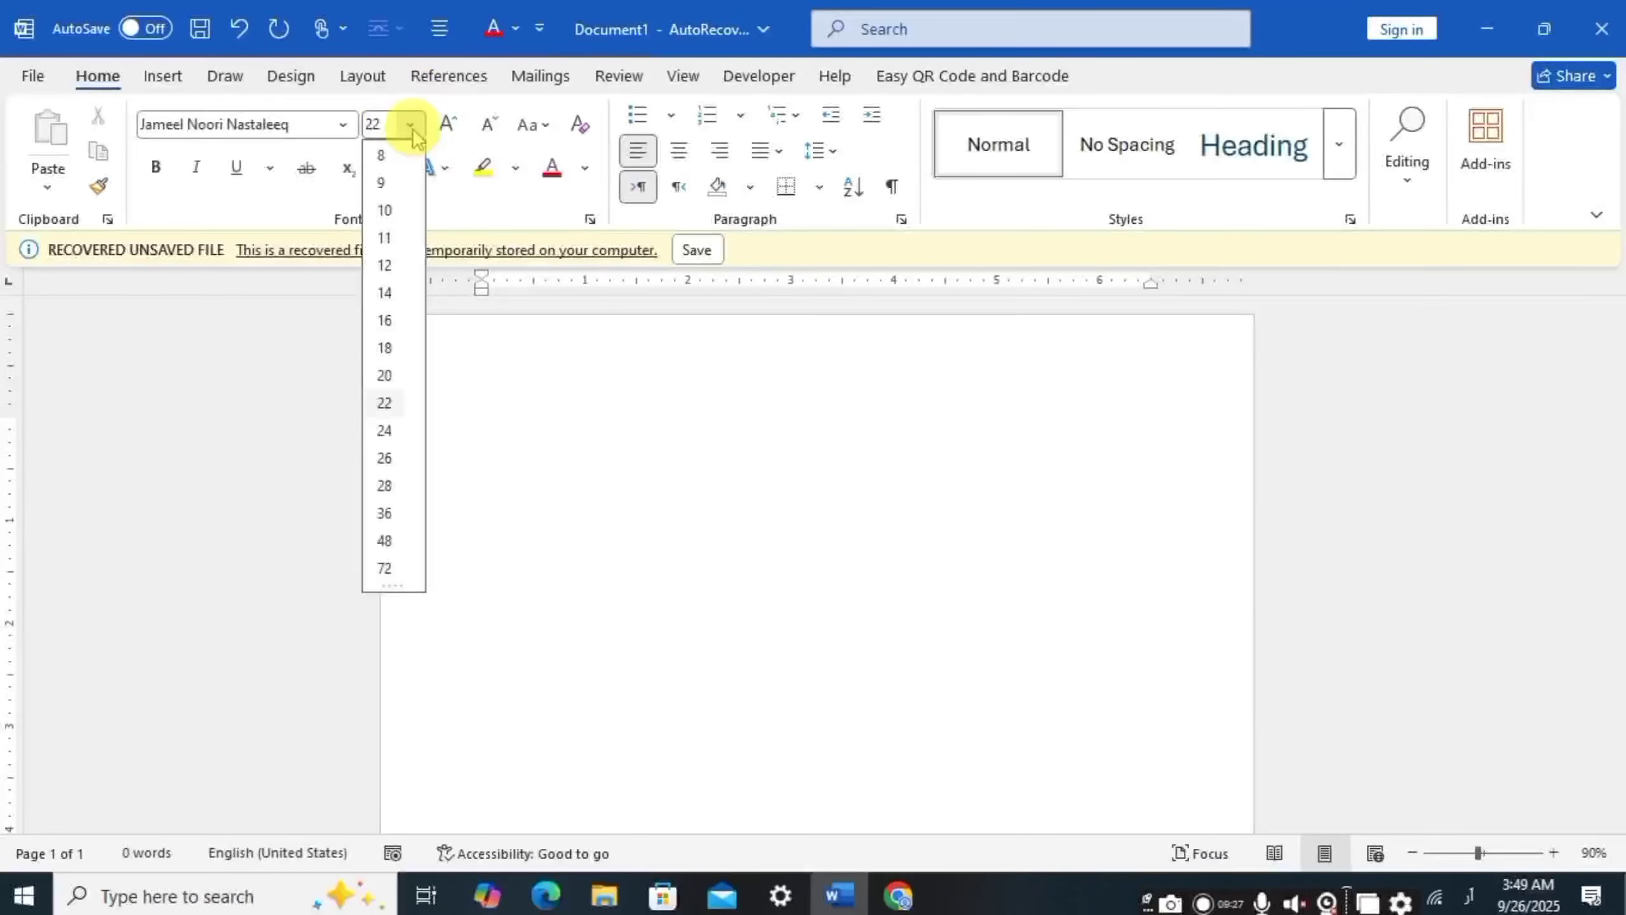
pyautogui.click(384, 431)
pyautogui.click(525, 513)
# Write the Urdu sentence "اگر آپکو میری ویڈیو اچھی لگے تو لایک کریں۔" on the first line of the document
pyautogui.write('ا')
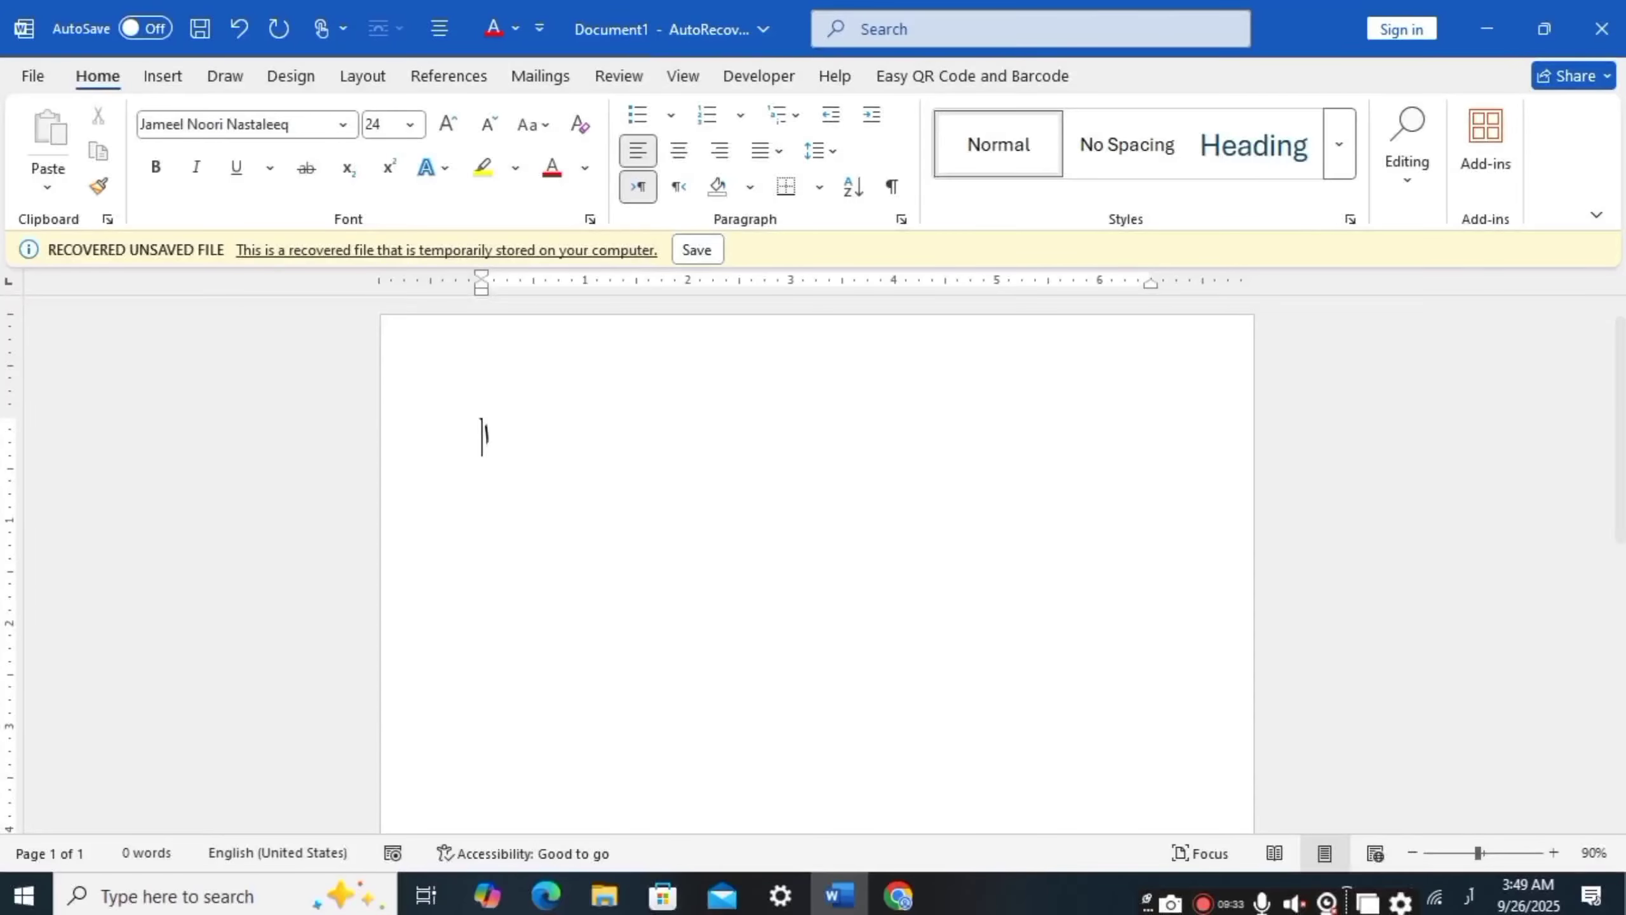
pyautogui.write('گر آ')
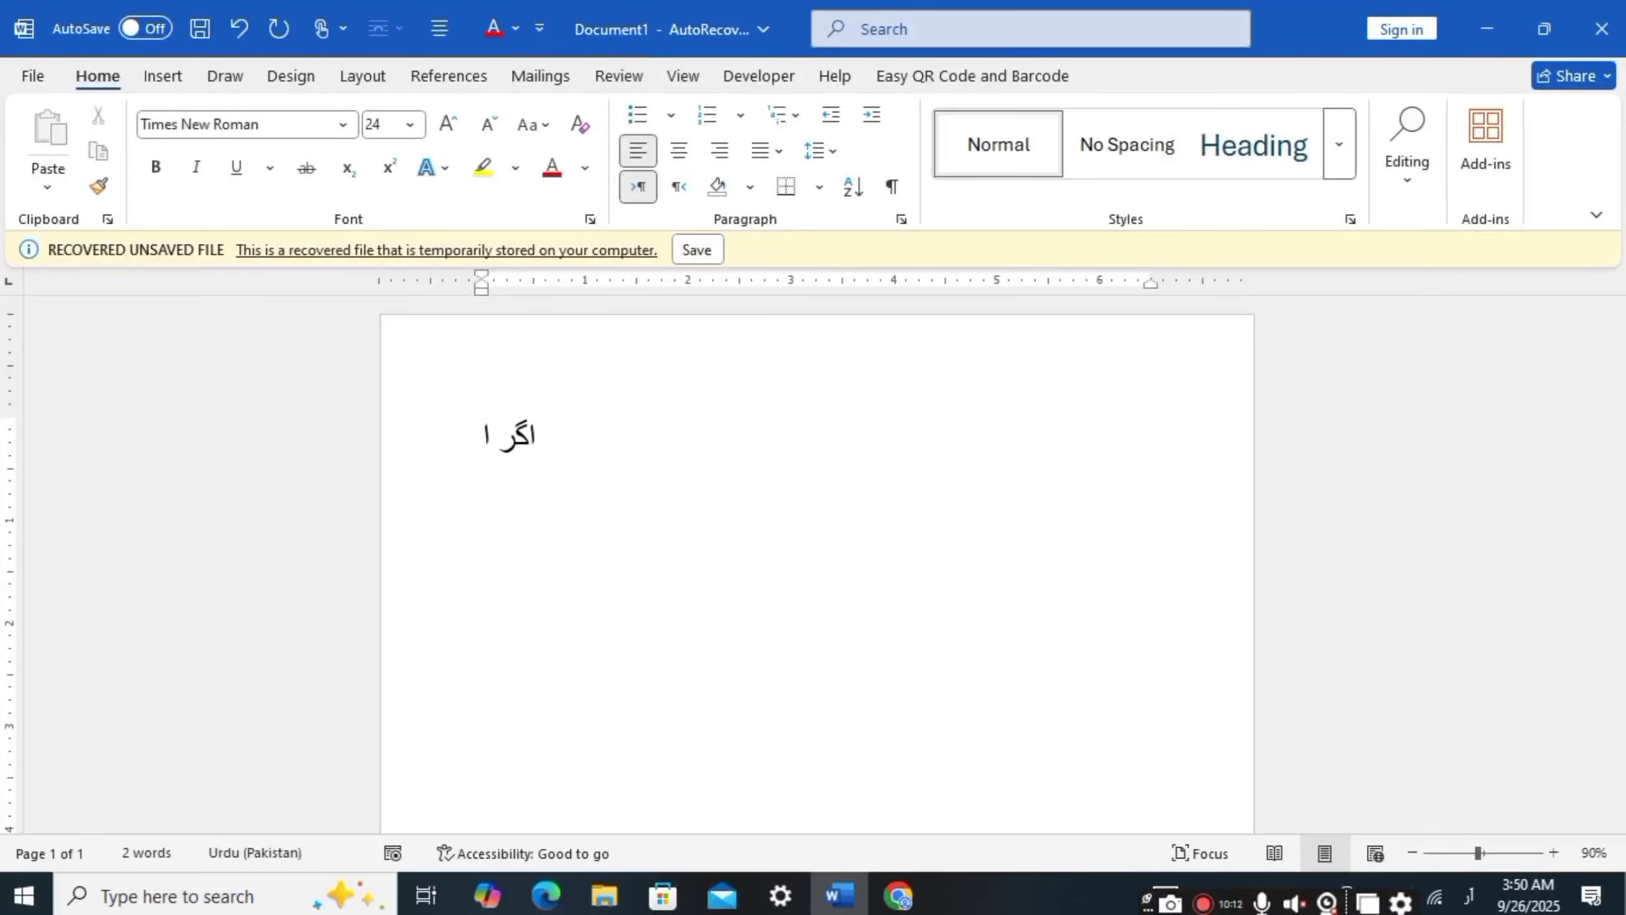
pyautogui.write('پکو معر')
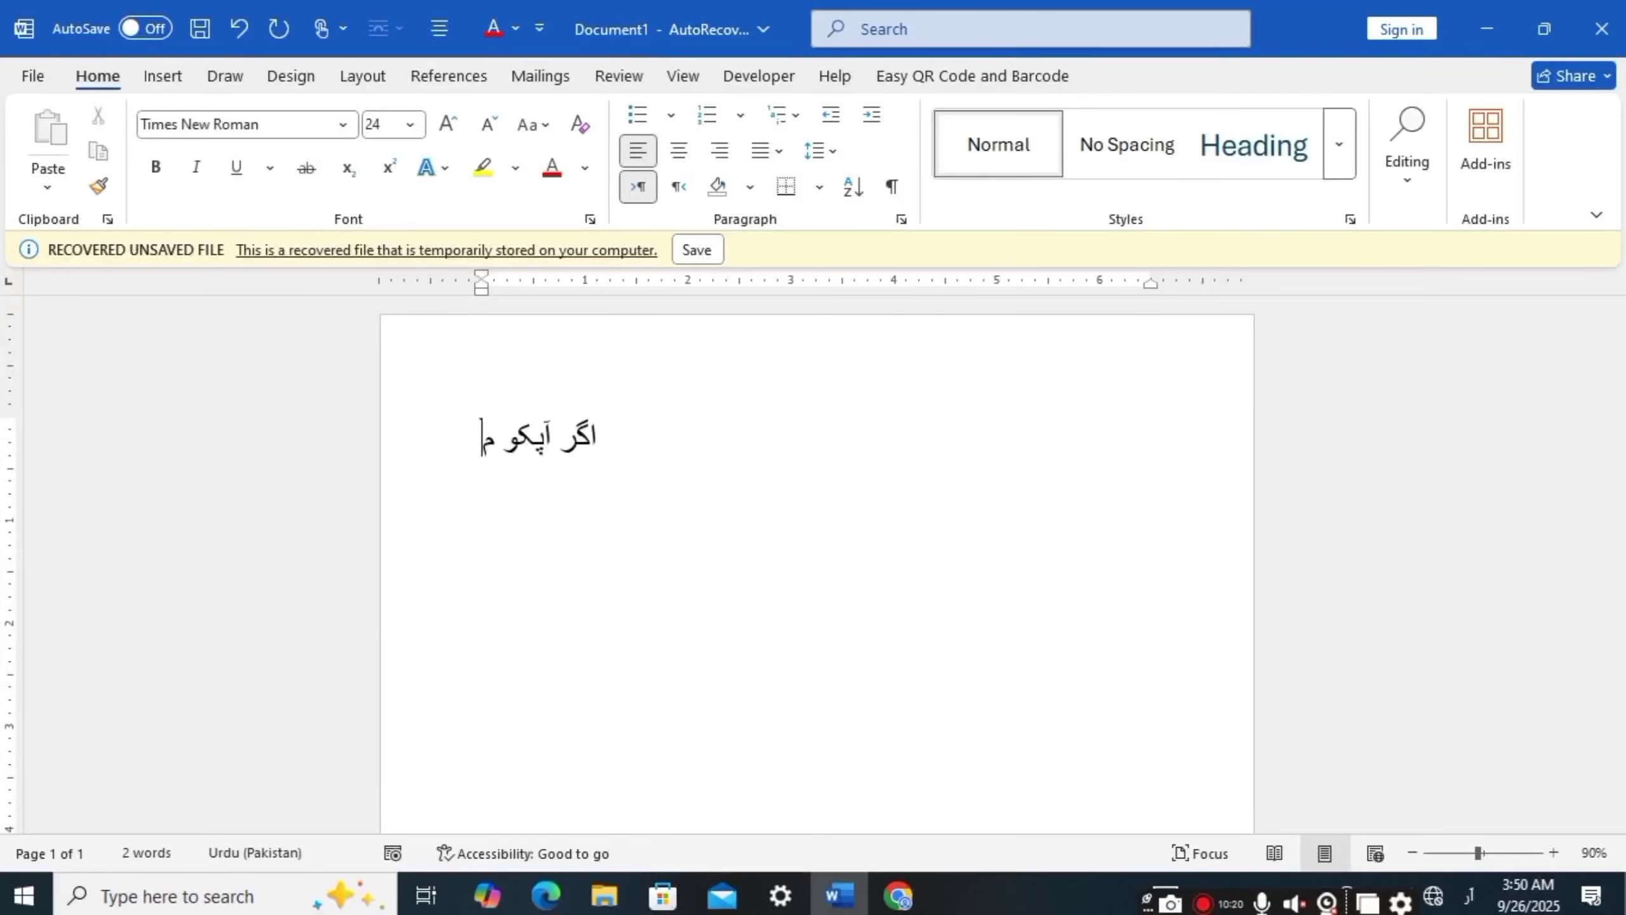
pyautogui.press('BackSpace')
pyautogui.press('BackSpace')
pyautogui.write('یر')
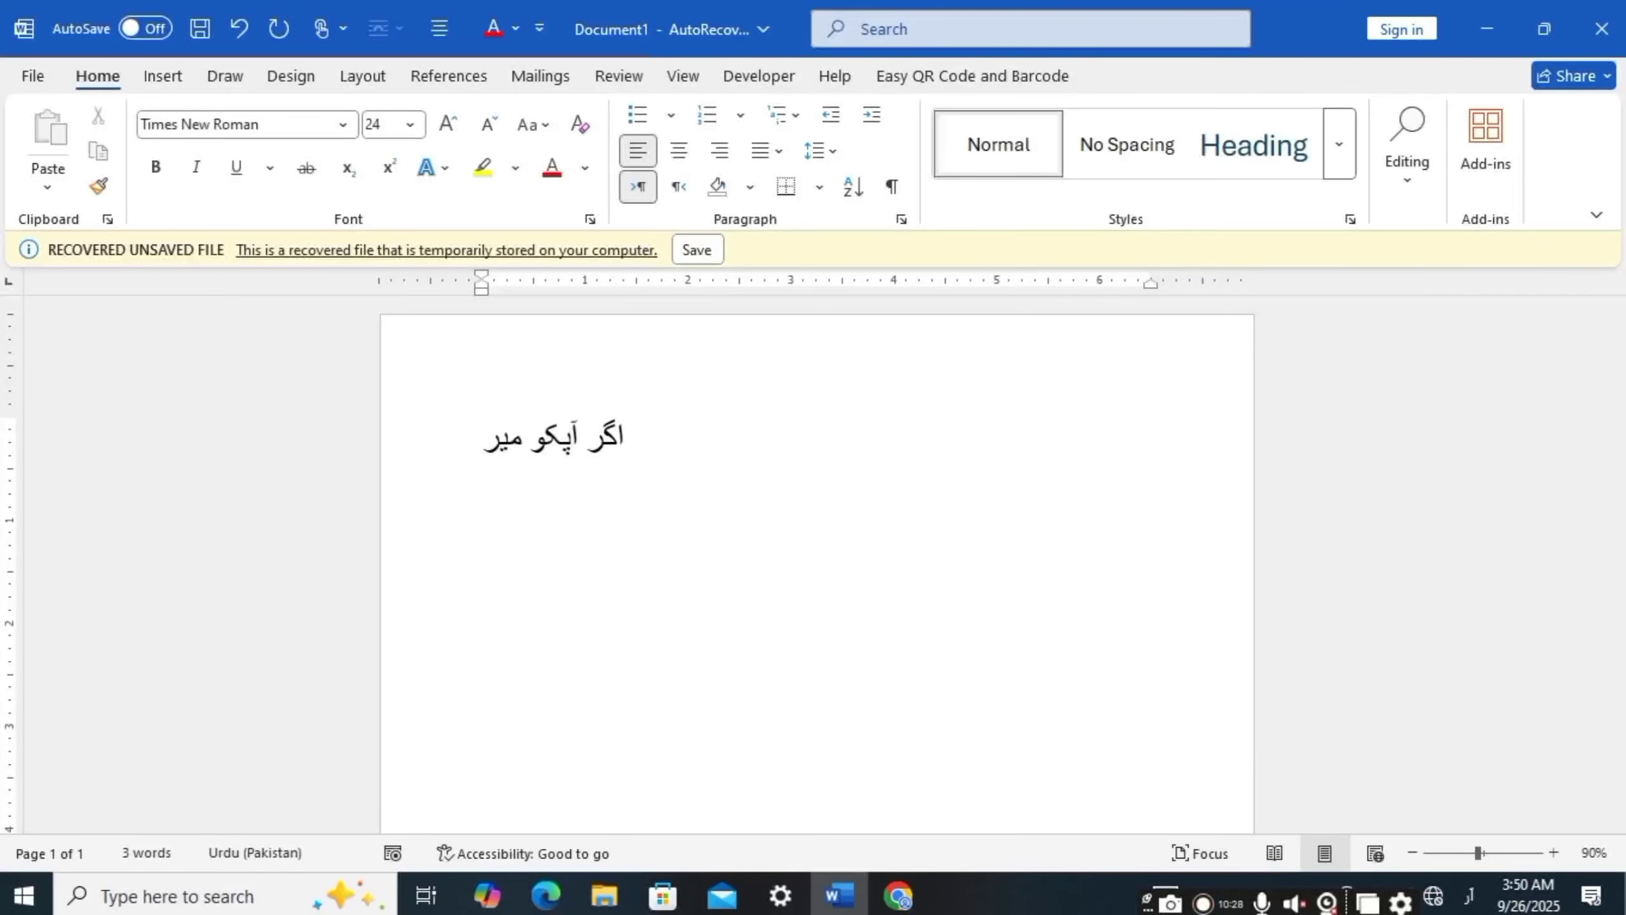
pyautogui.write('ی و')
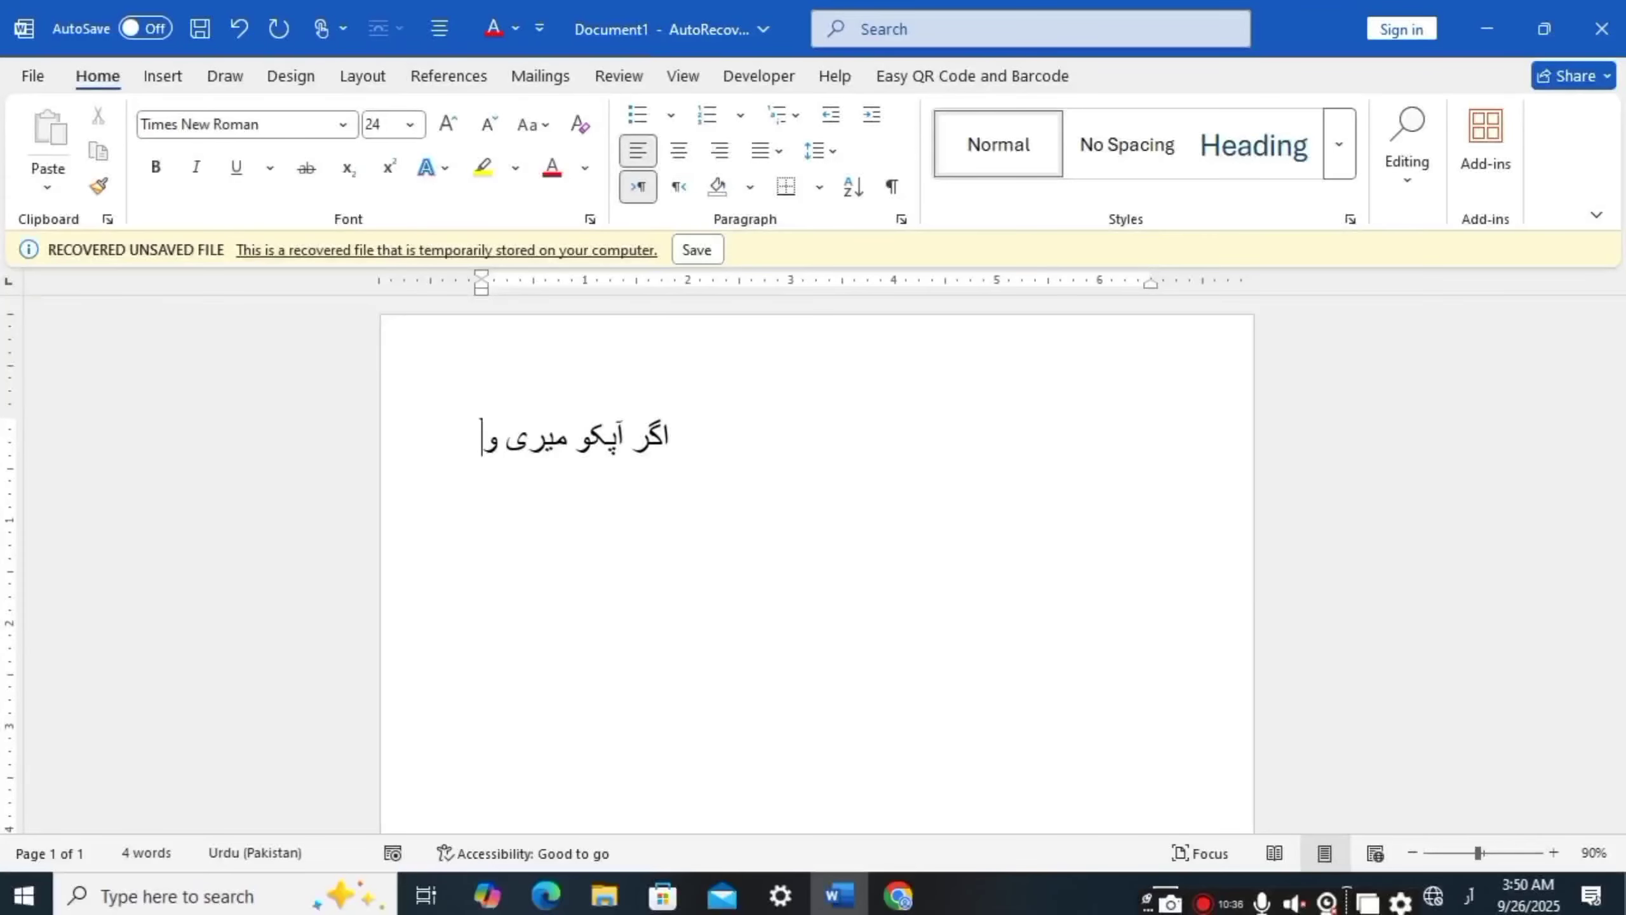
pyautogui.write('یڈیو ')
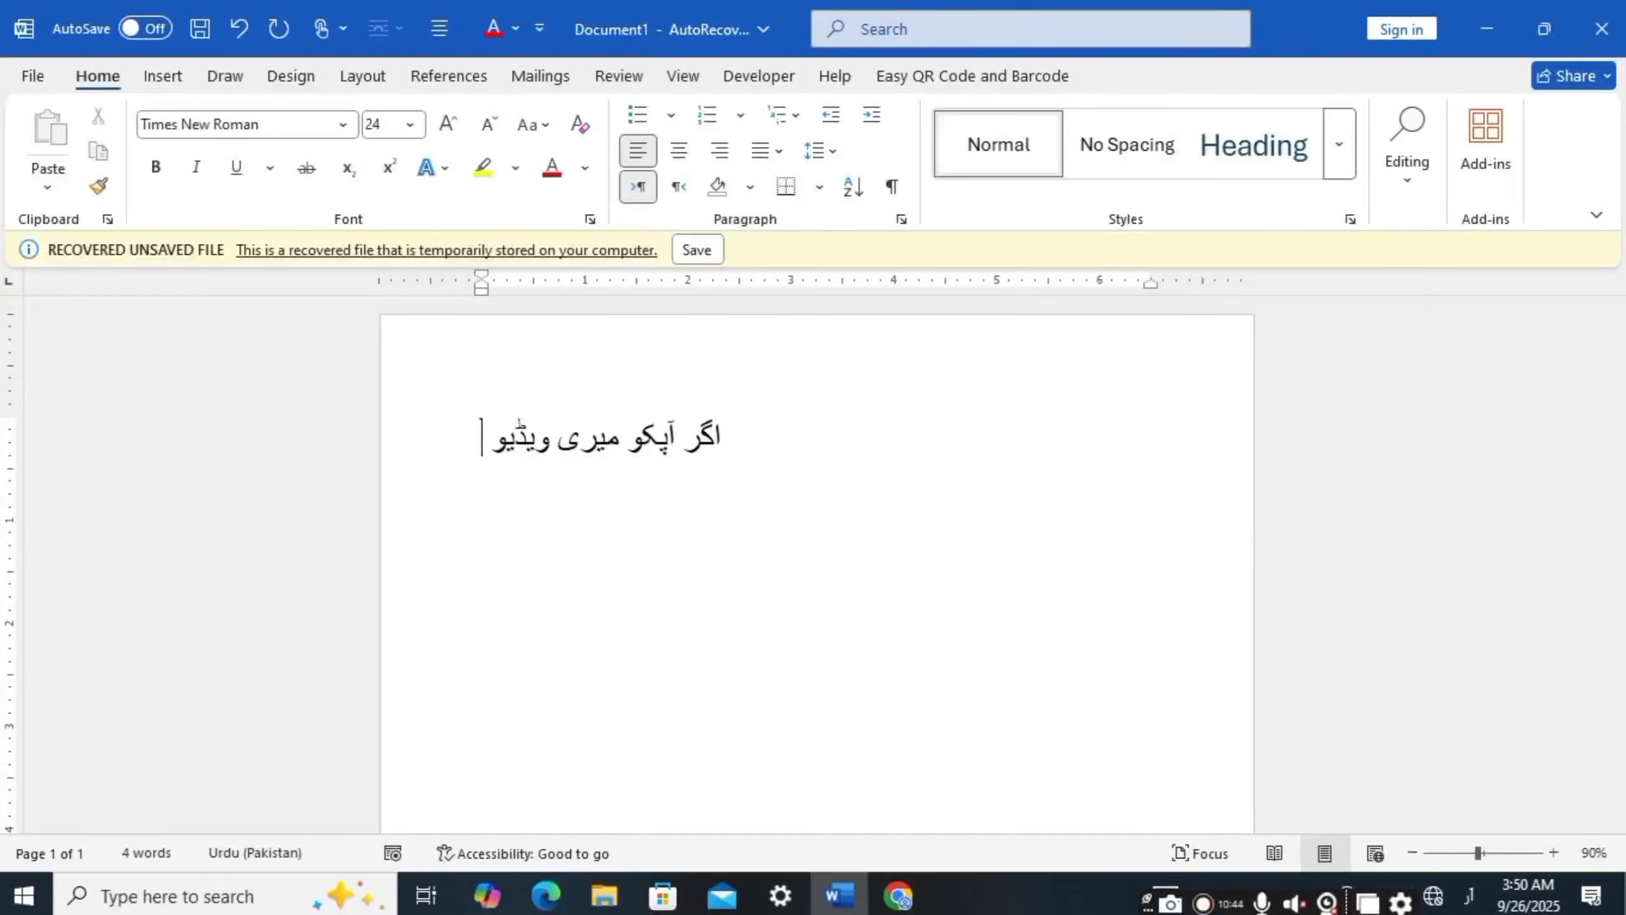
pyautogui.write('اچھی')
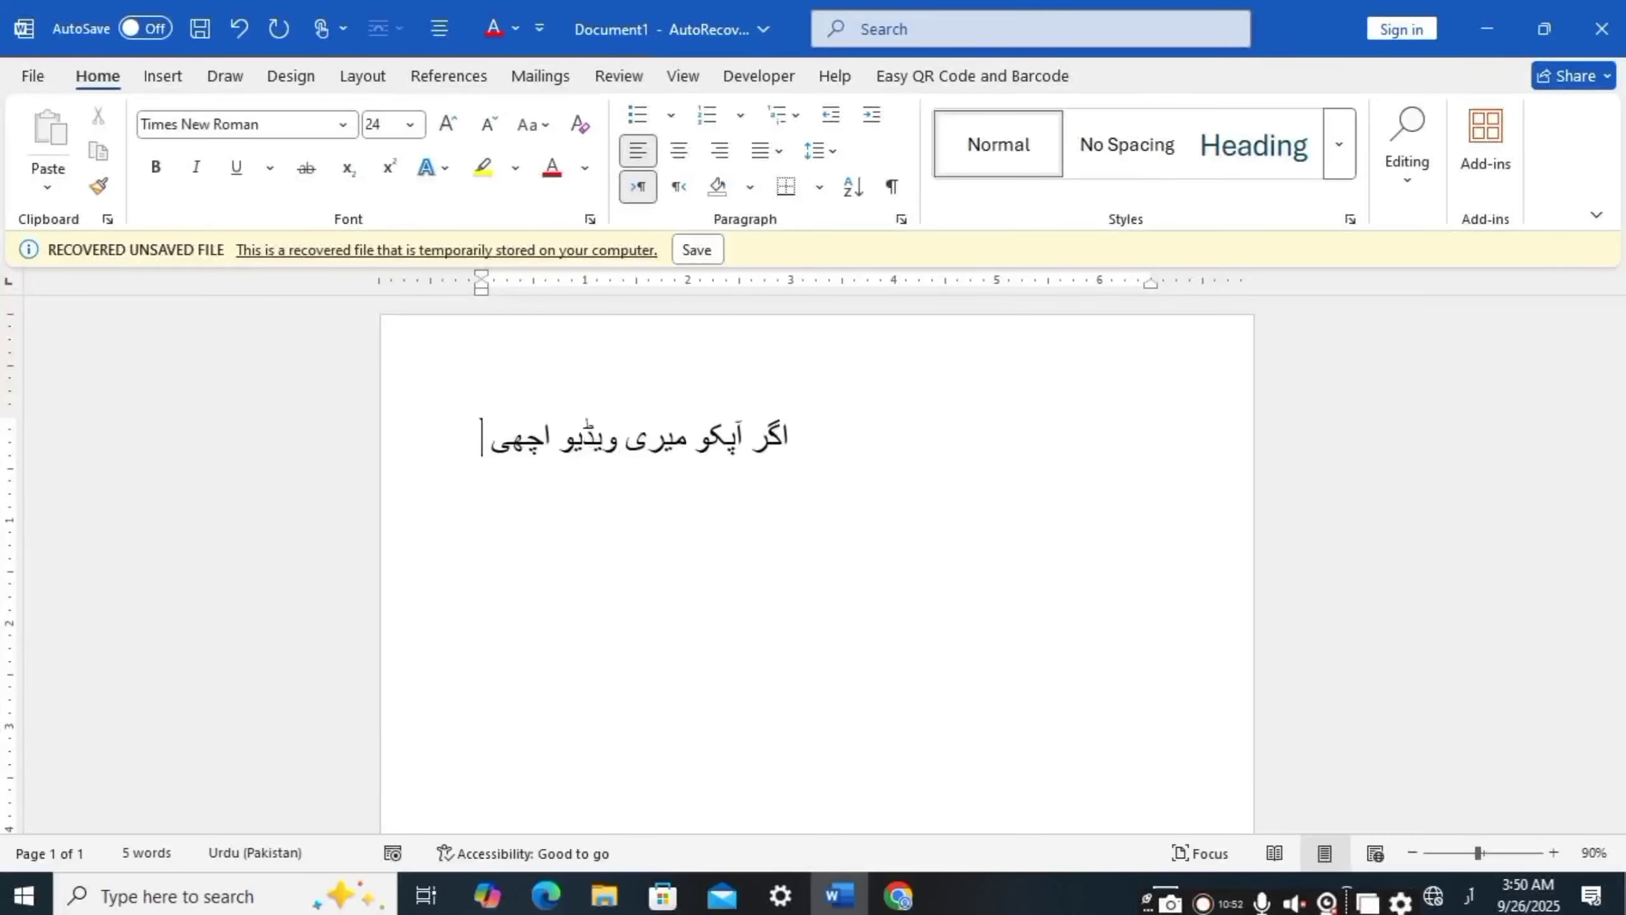
pyautogui.write(' لگے تو ل')
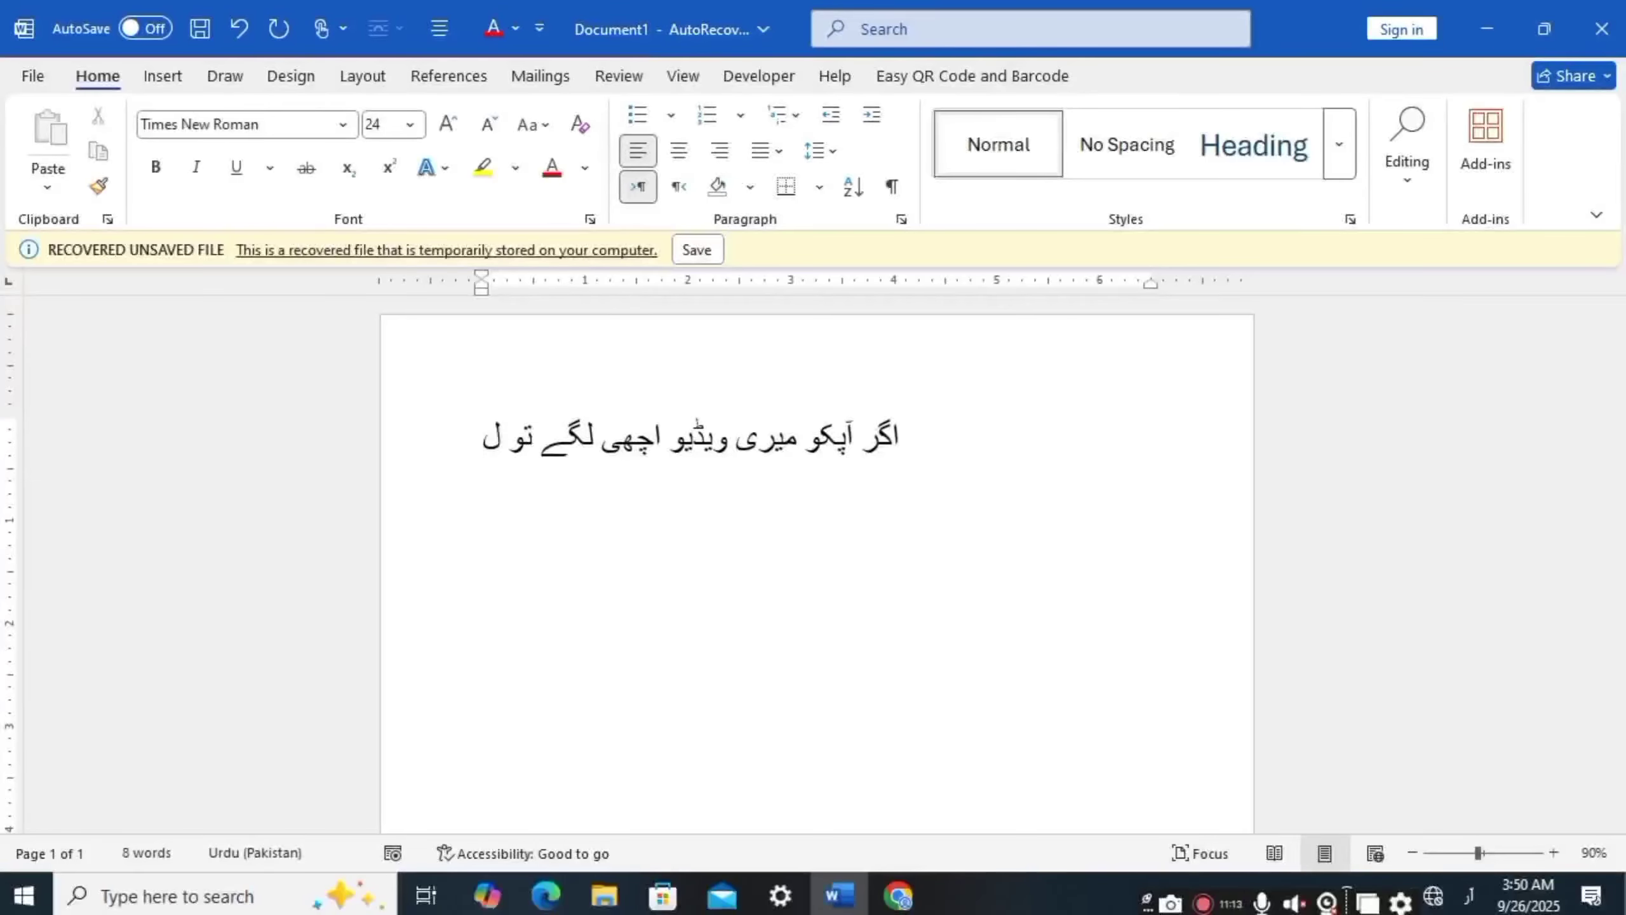
pyautogui.write('ایک کرے')
pyautogui.press('BackSpace')
pyautogui.write('یںؕ')
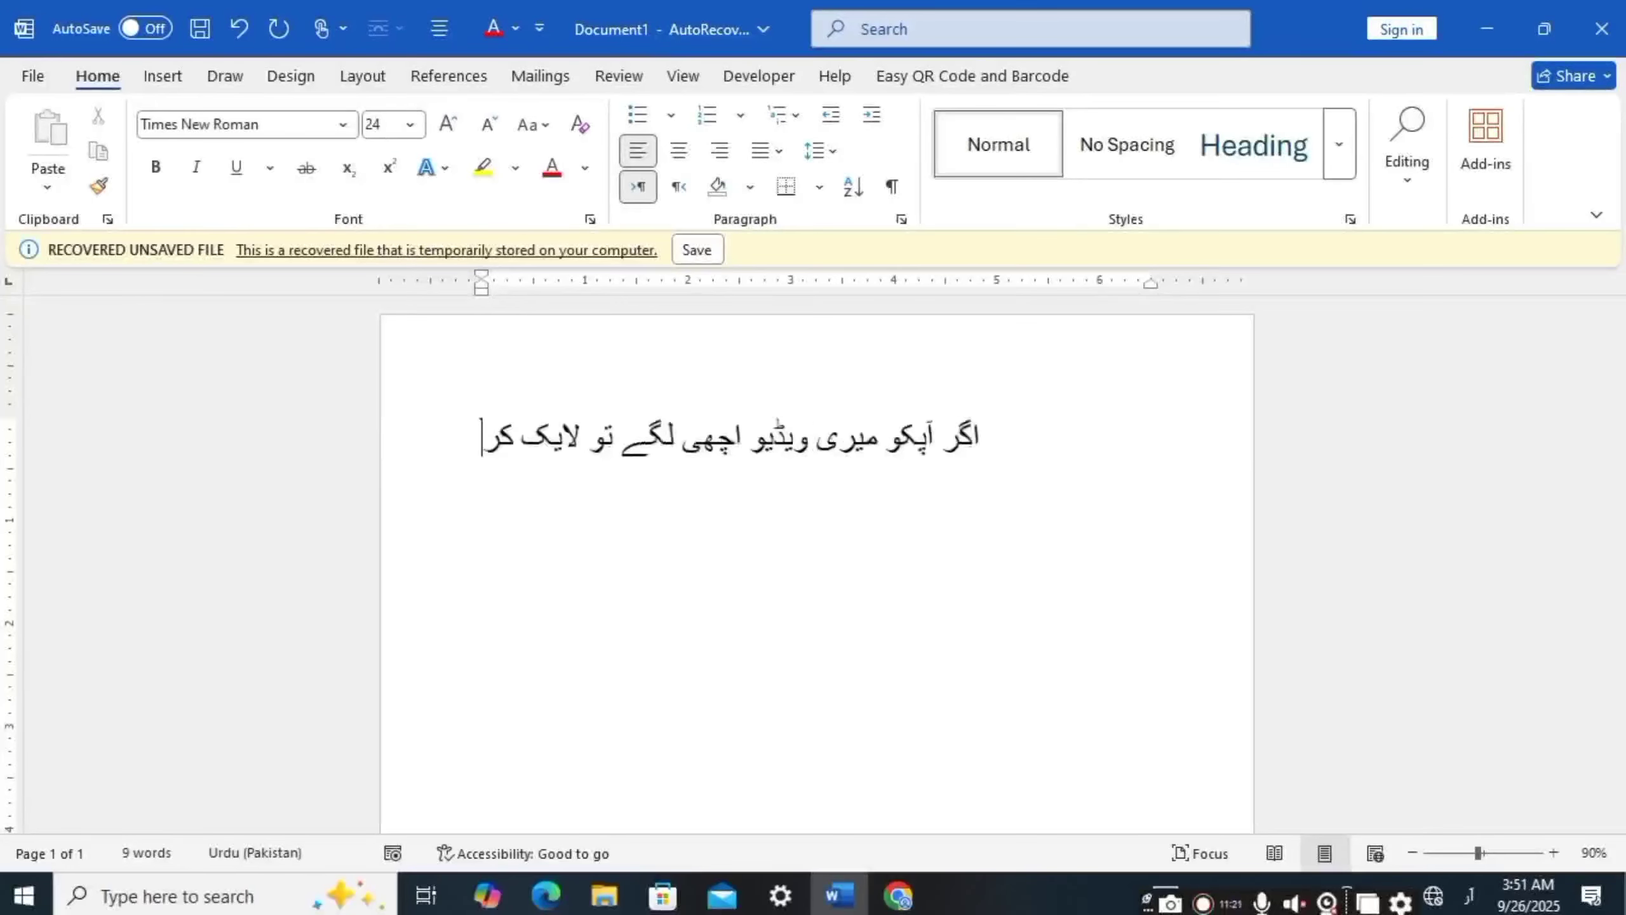
pyautogui.press('BackSpace')
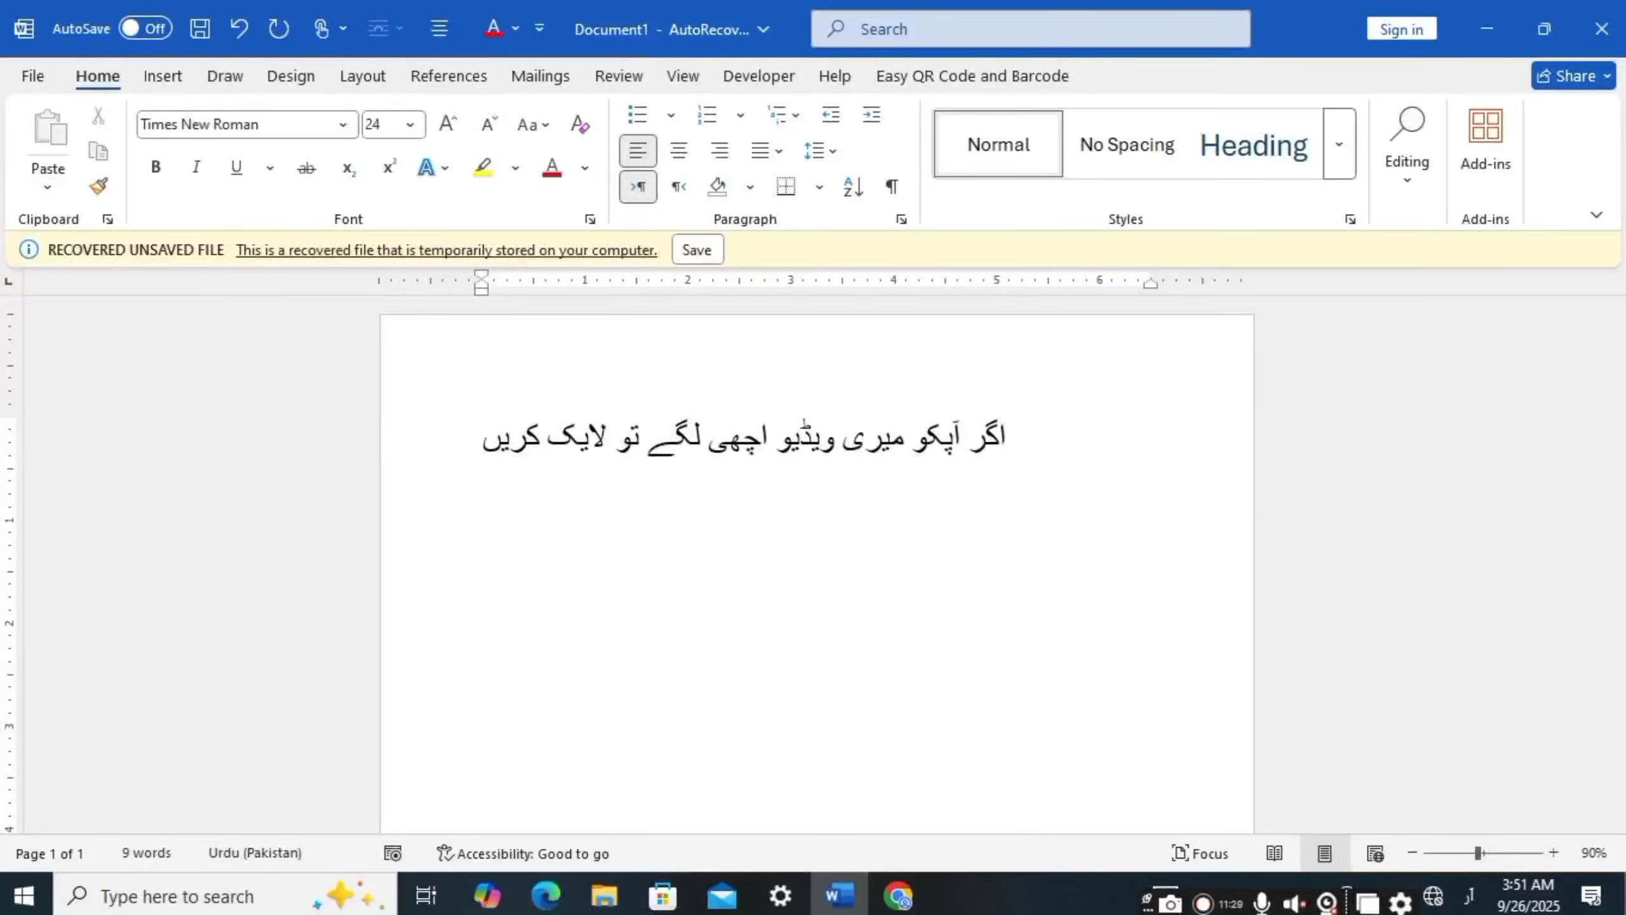
pyautogui.write('۔')
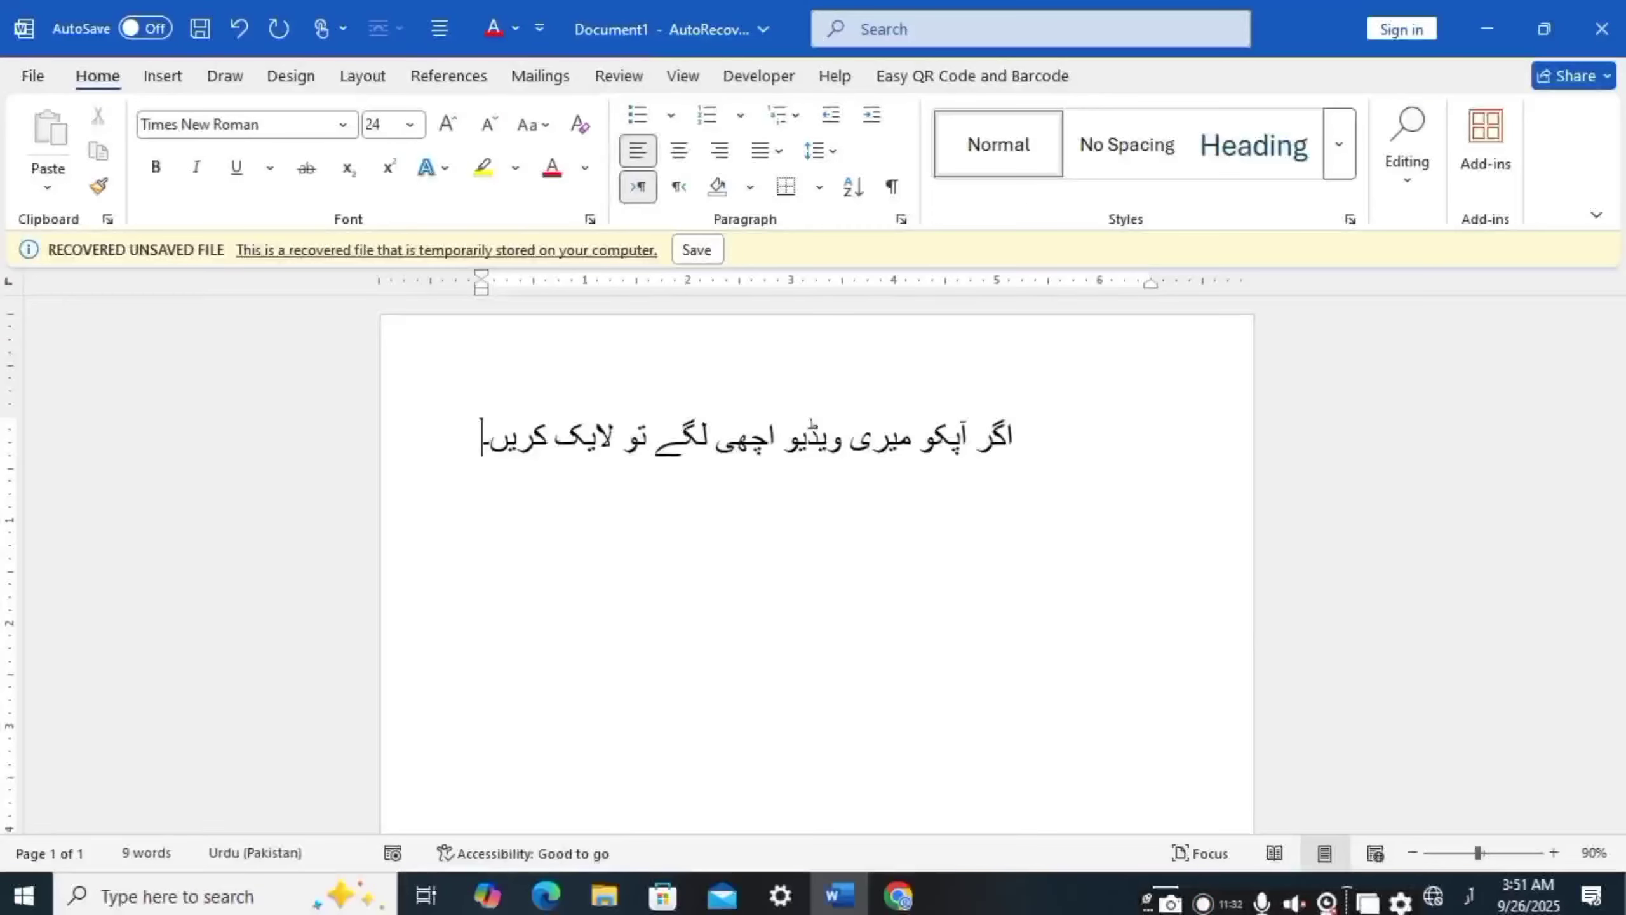
pyautogui.click(515, 518)
pyautogui.click(815, 513)
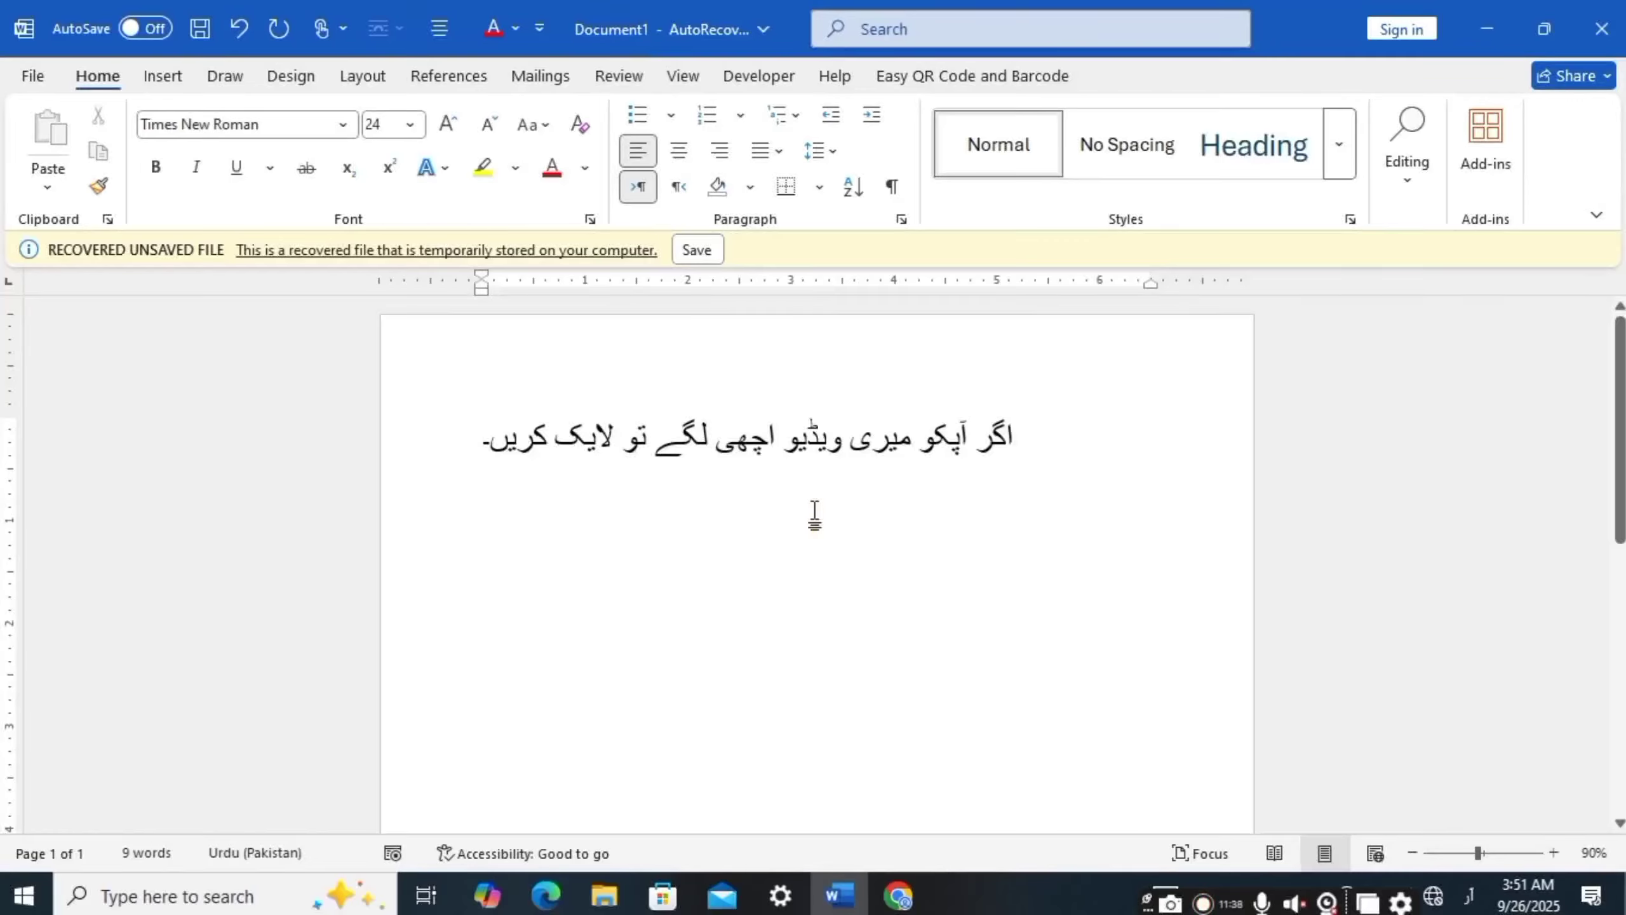